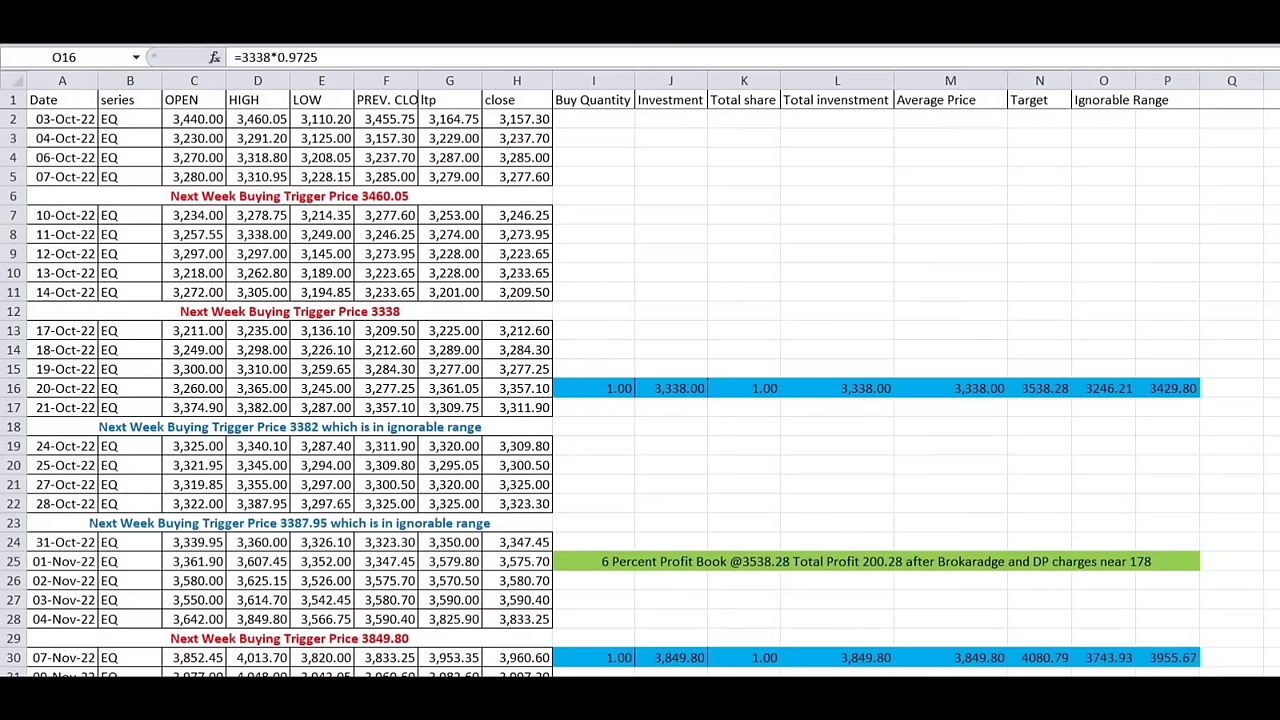
- Examine the 17–21 October trading week and the 20 October purchase's investment and ignorable-range formulas in row 16
click(62, 330)
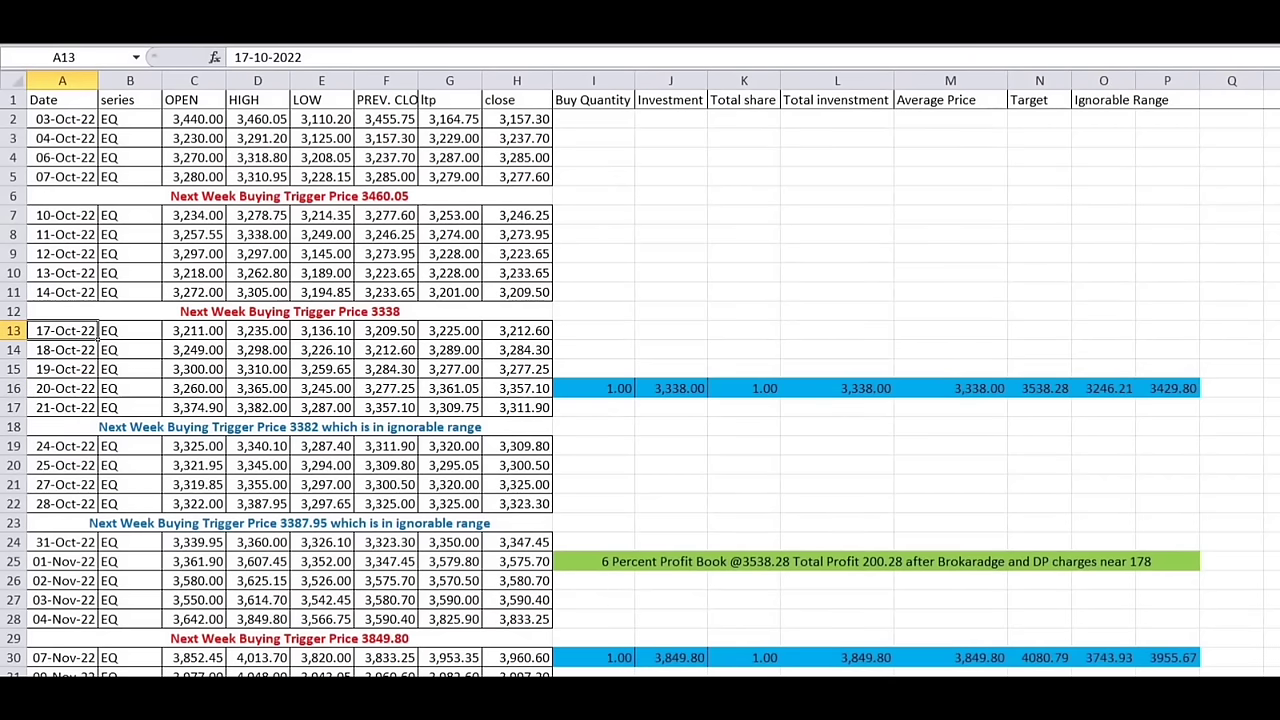
click(95, 410)
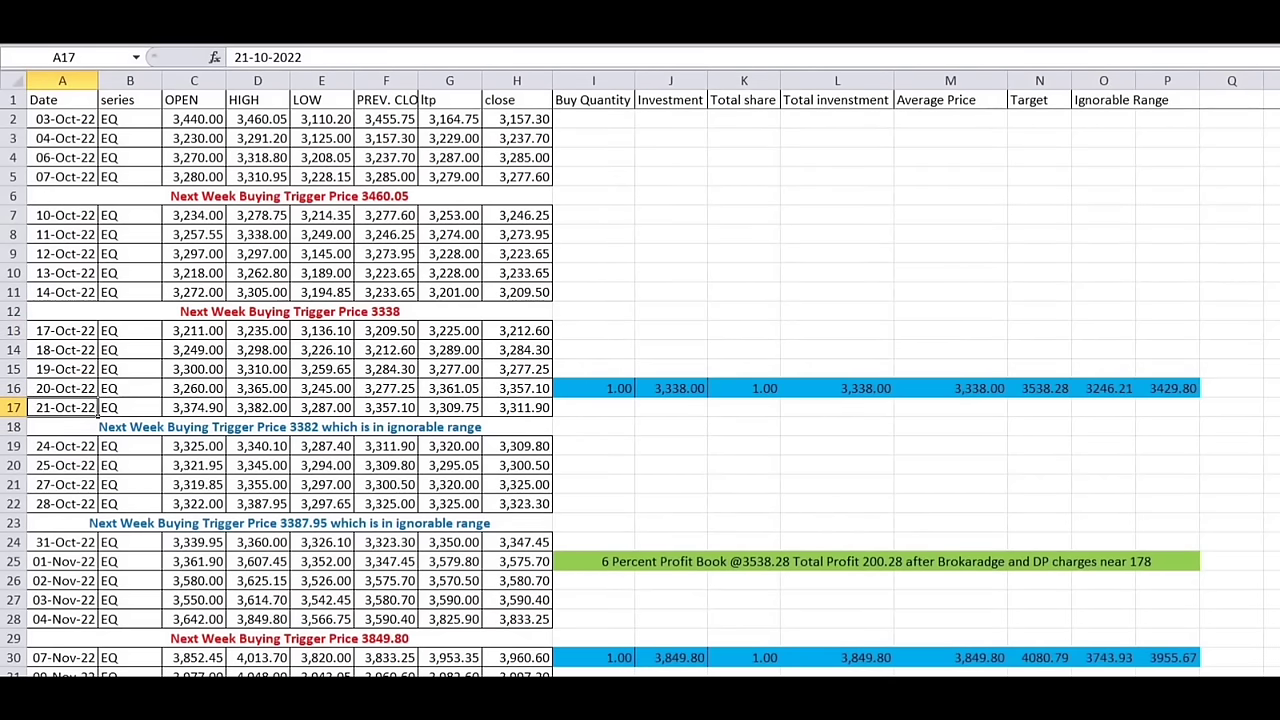
click(650, 388)
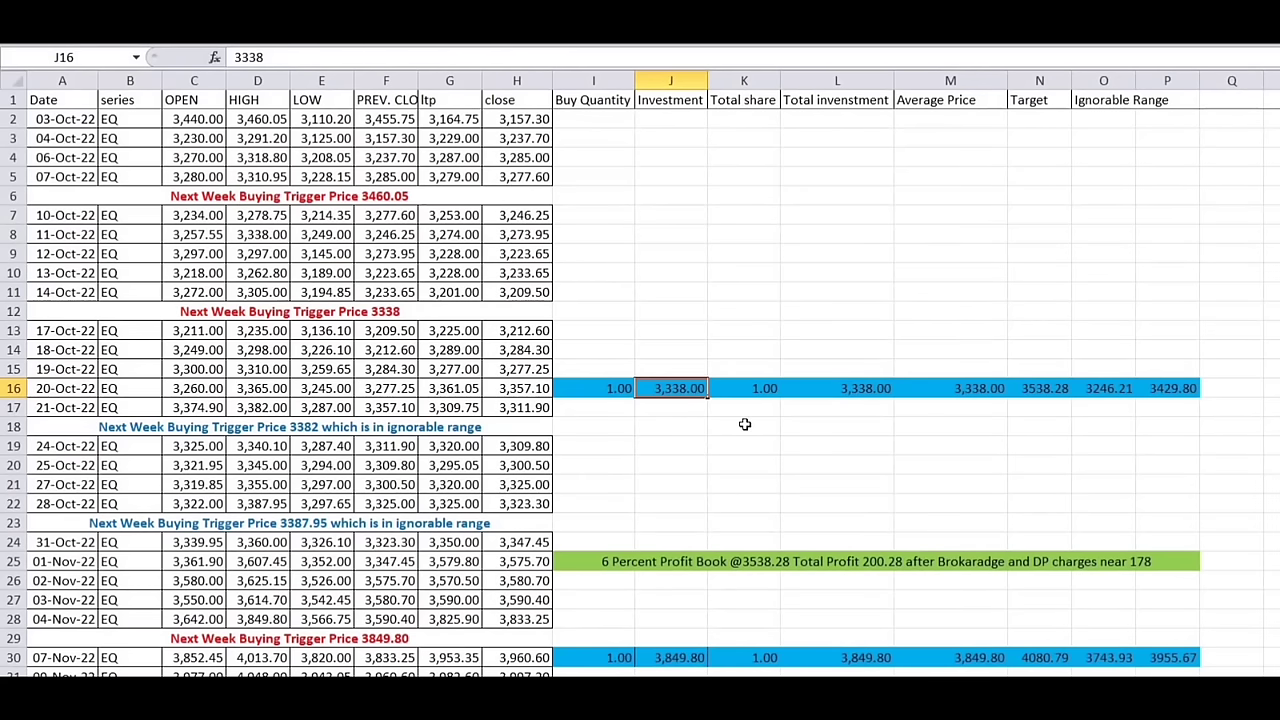
click(1109, 391)
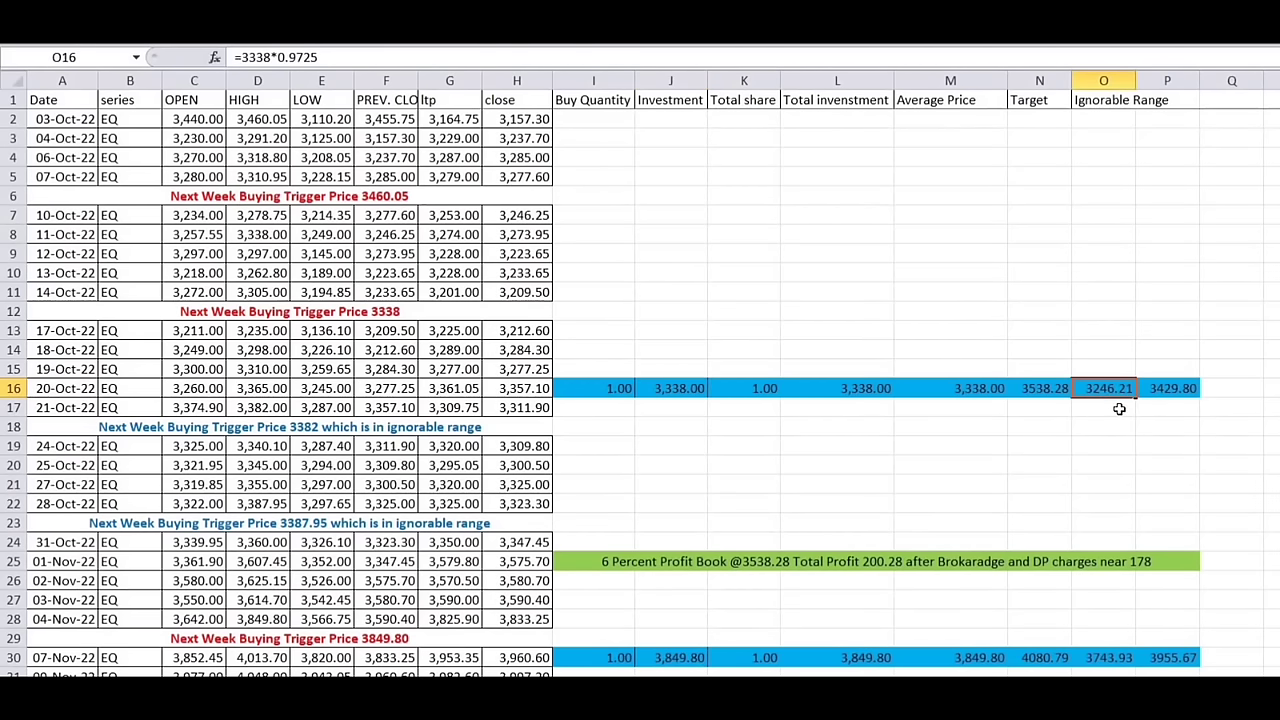
click(664, 389)
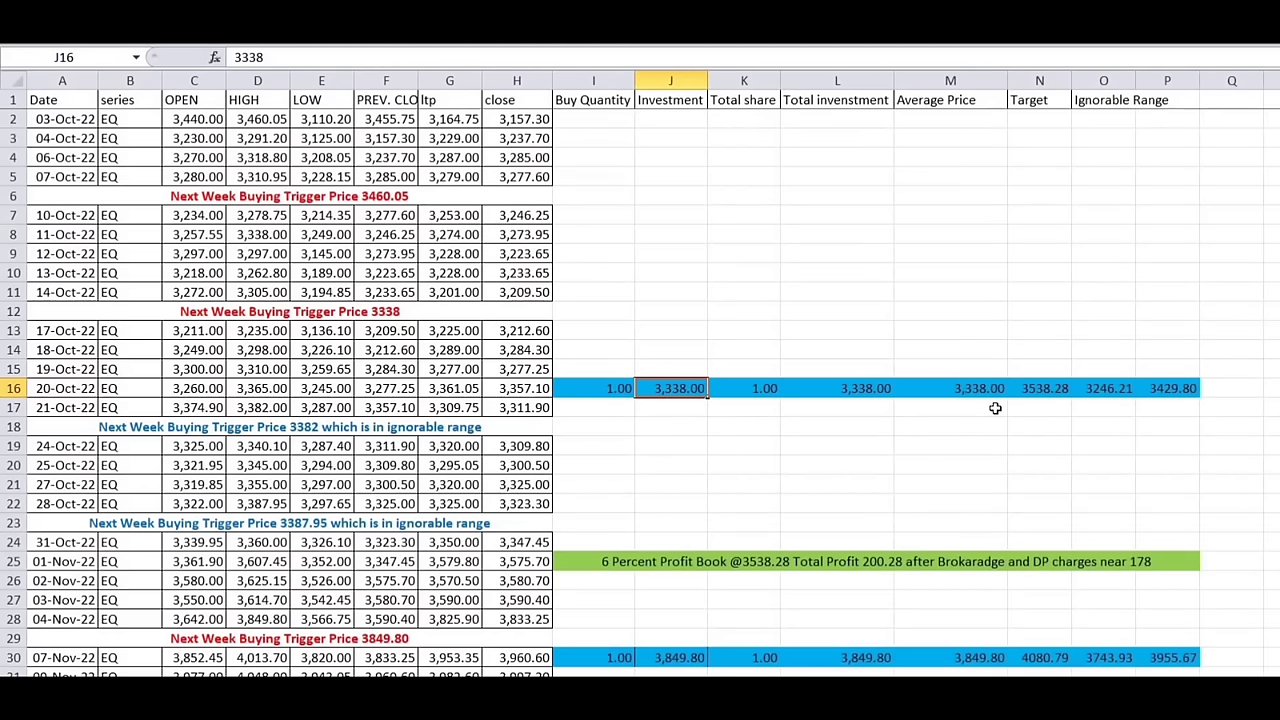
click(1175, 396)
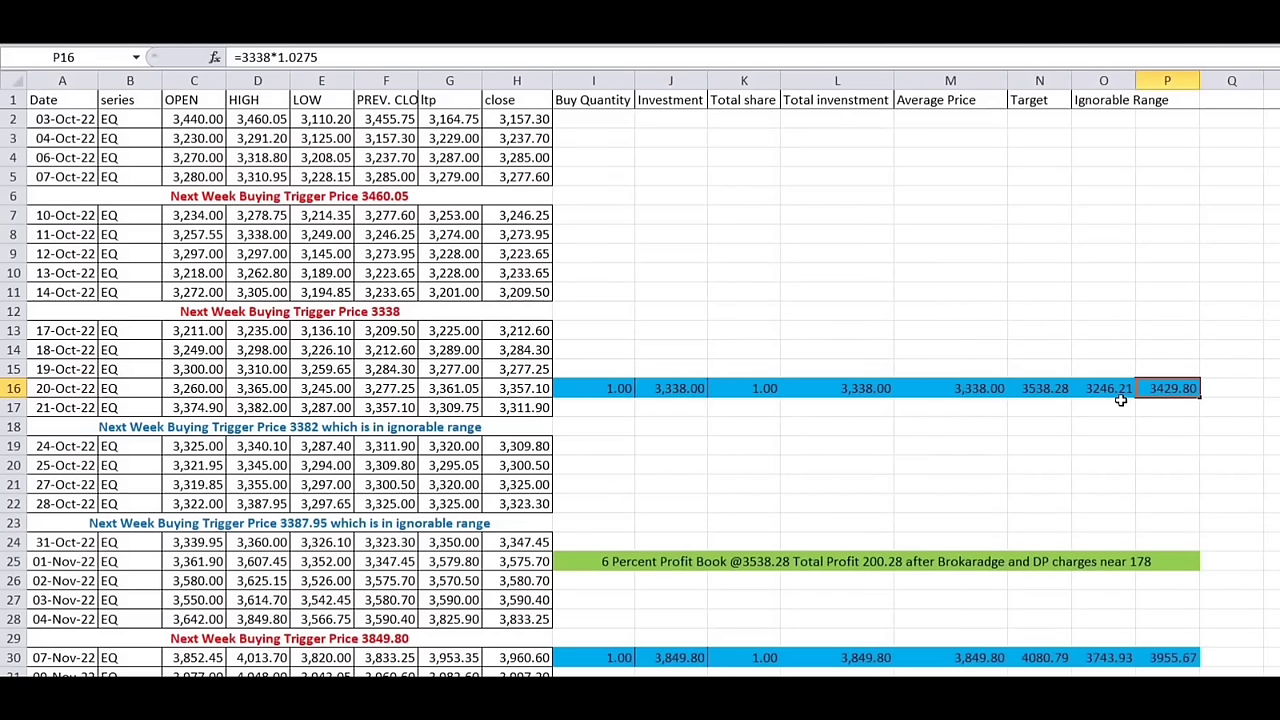
click(1090, 387)
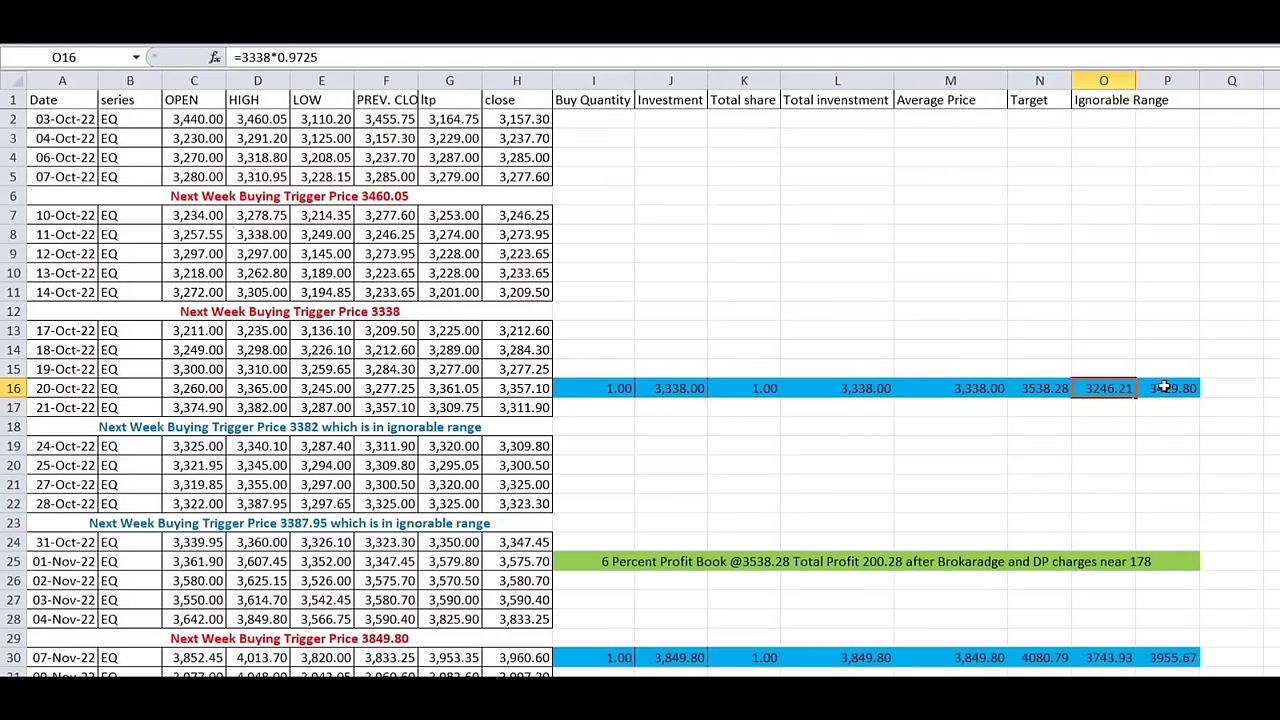
click(1164, 387)
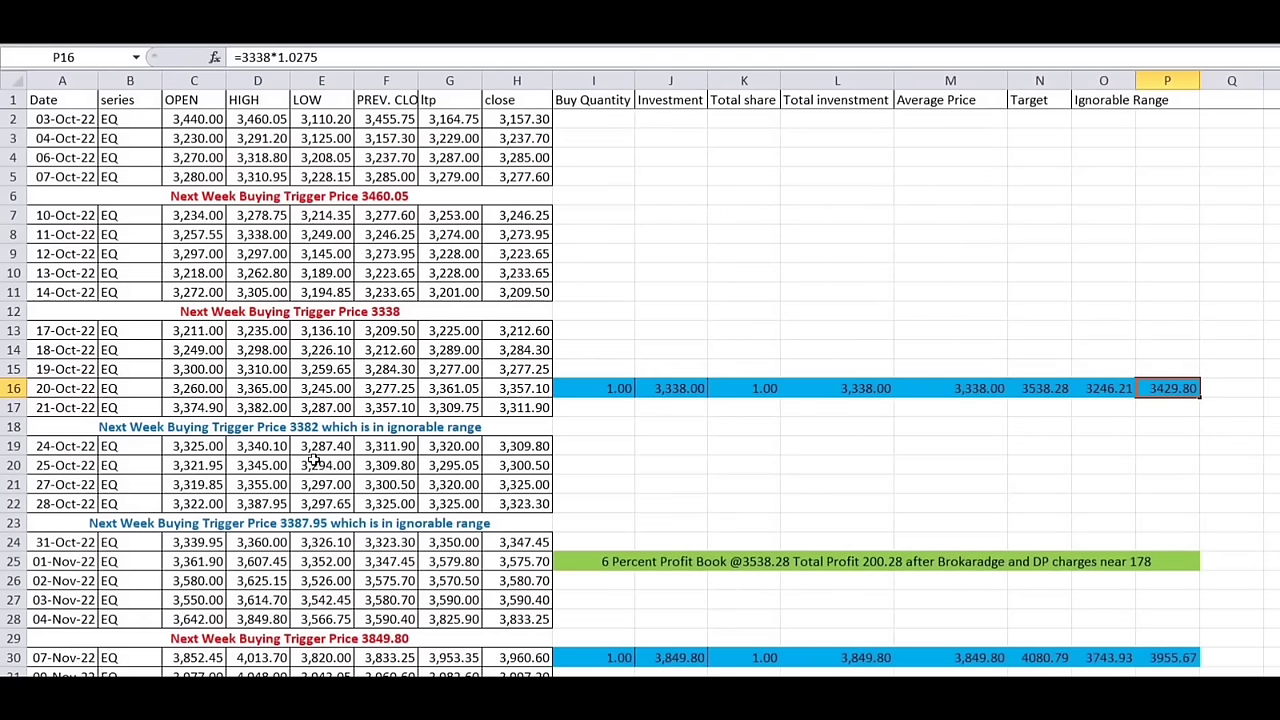
- Compare the trigger price in row 18 and that week's highs (D13 to D17) with the ignorable range in O16:P16
click(262, 430)
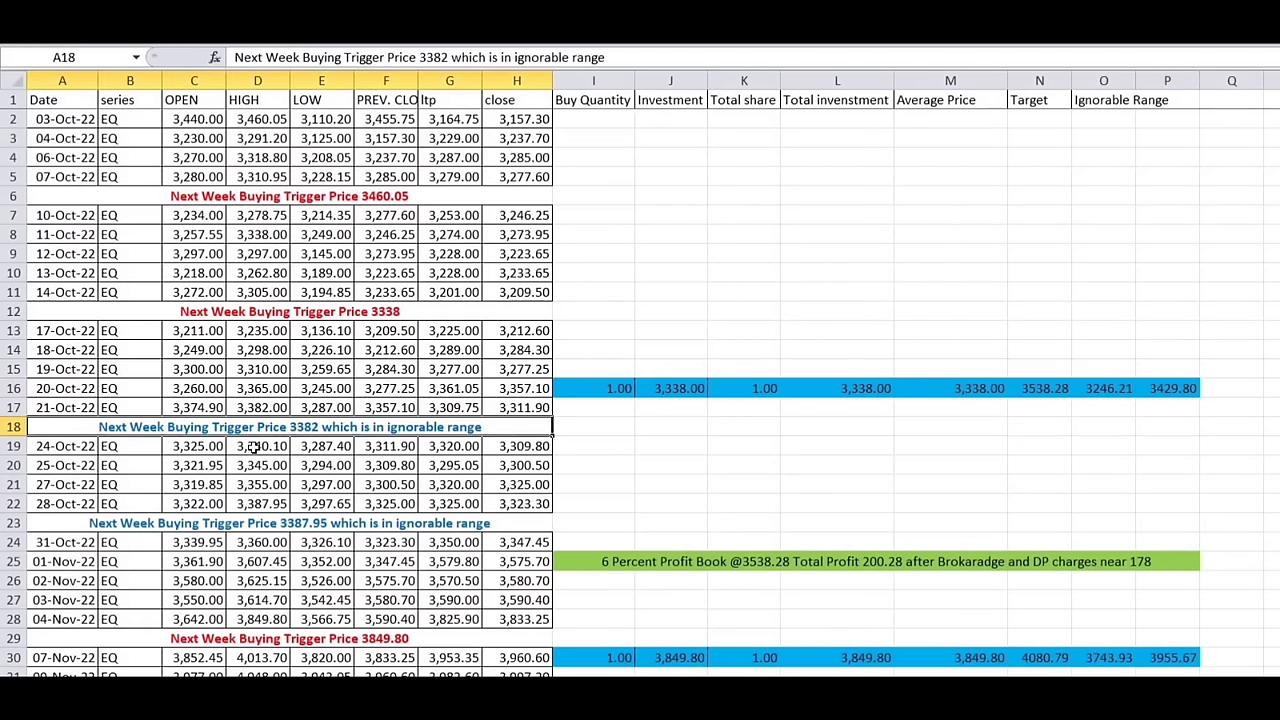
click(257, 325)
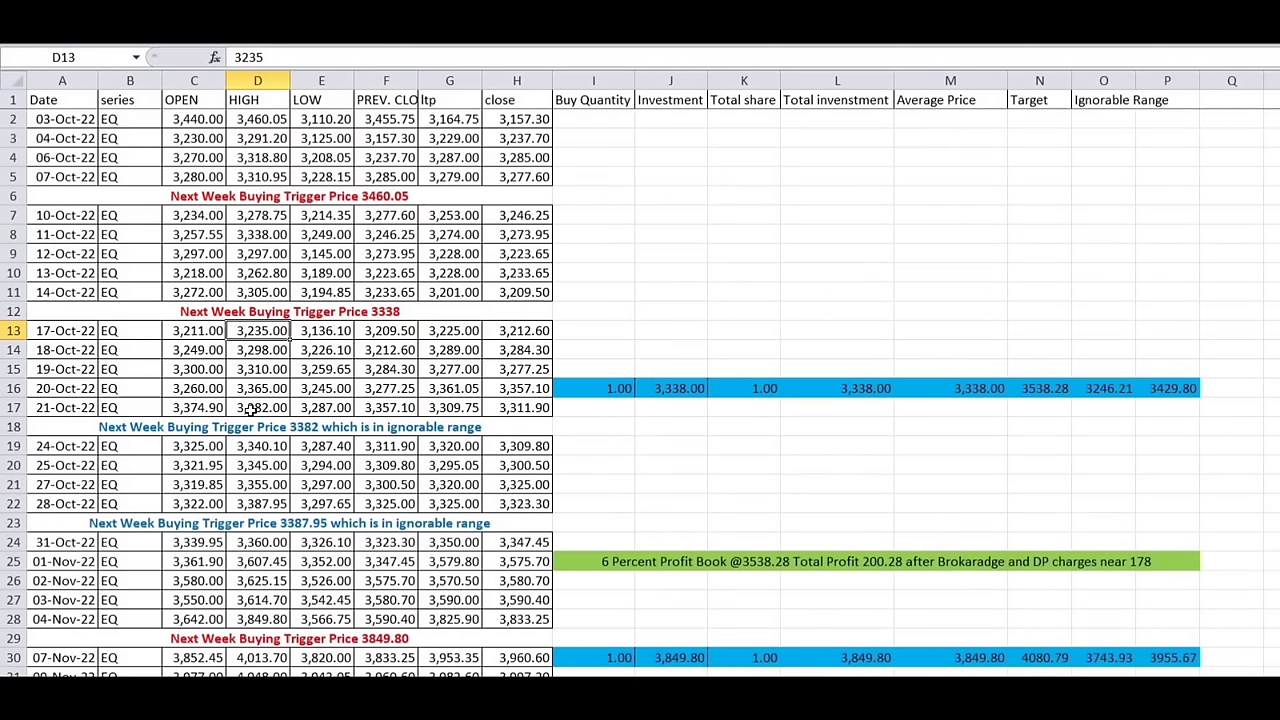
click(251, 409)
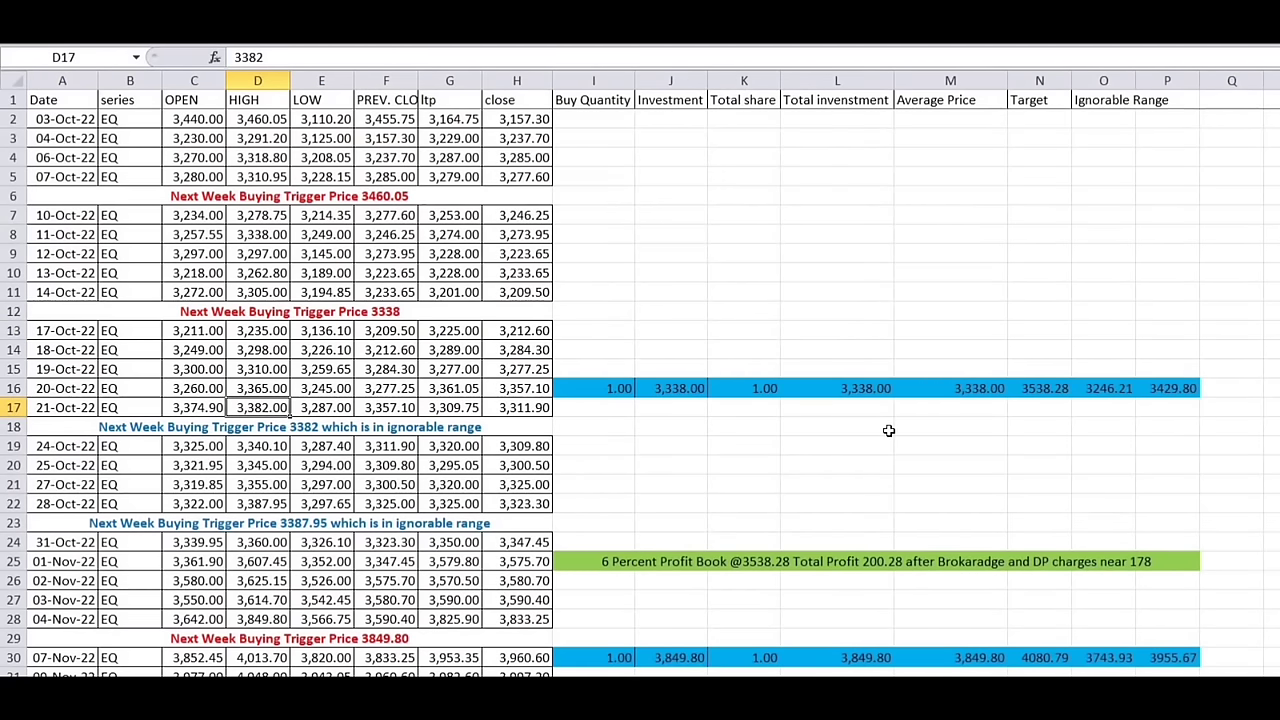
click(1100, 391)
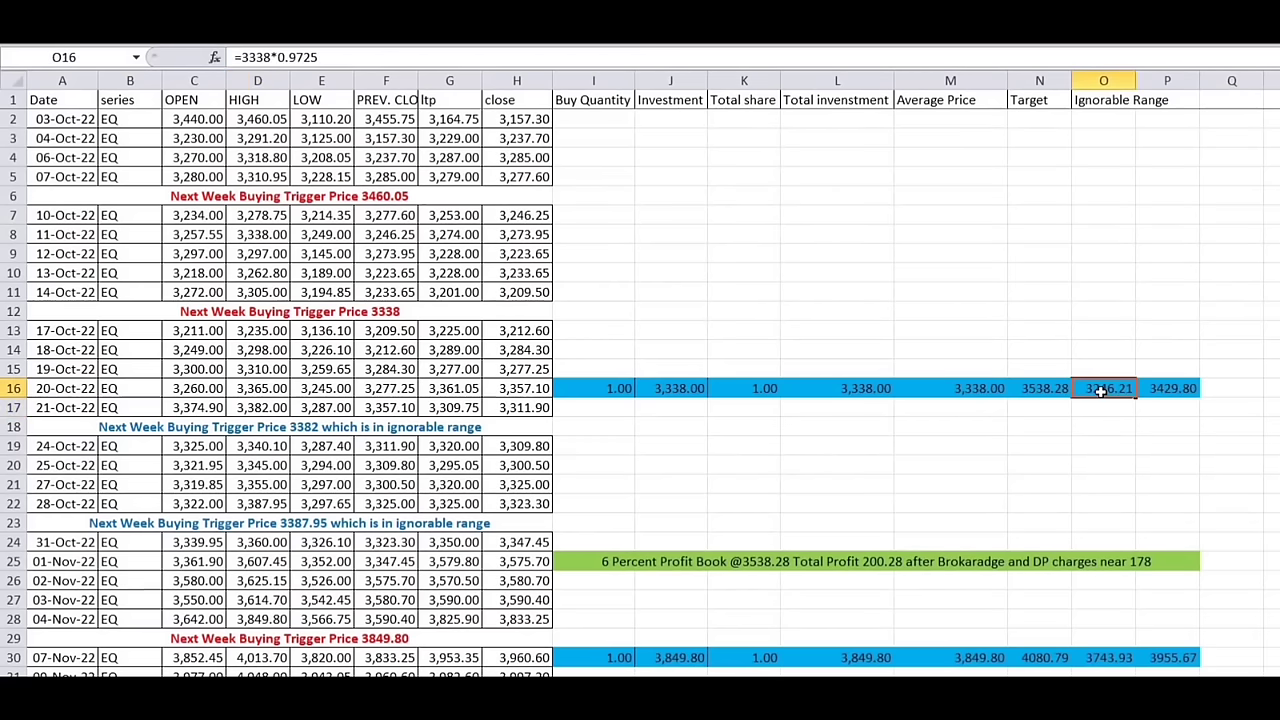
click(457, 423)
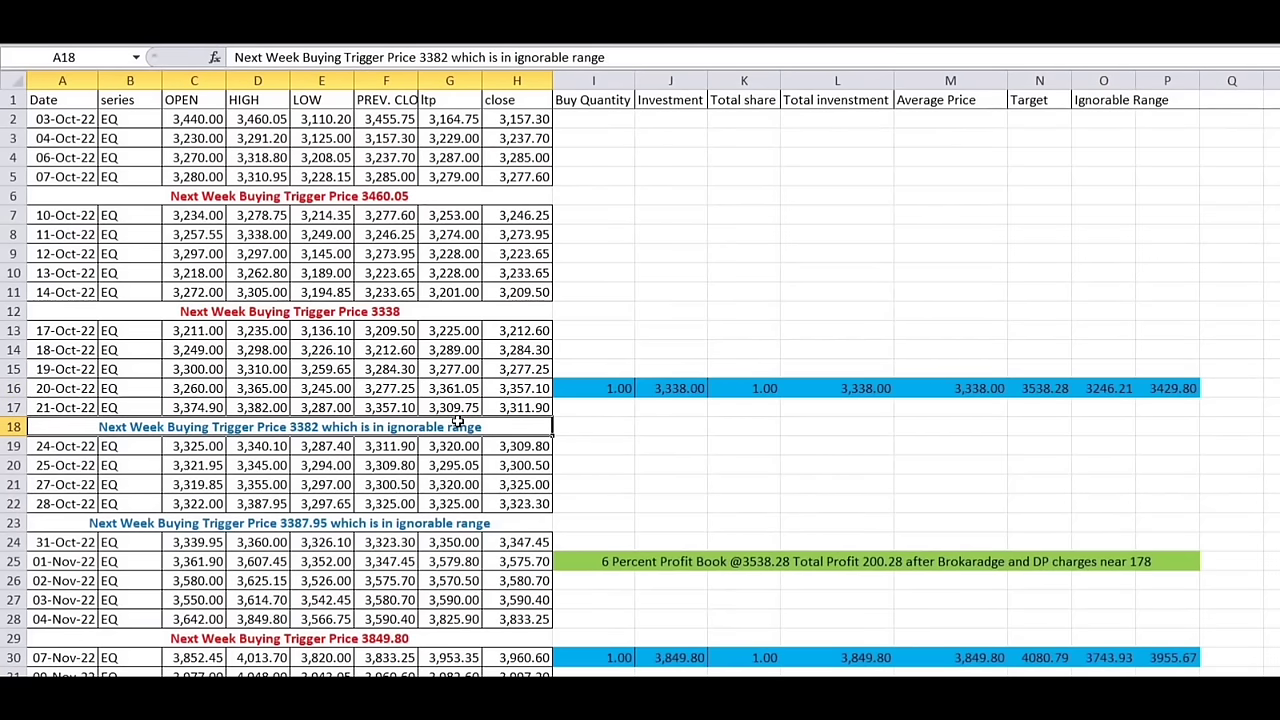
click(1180, 394)
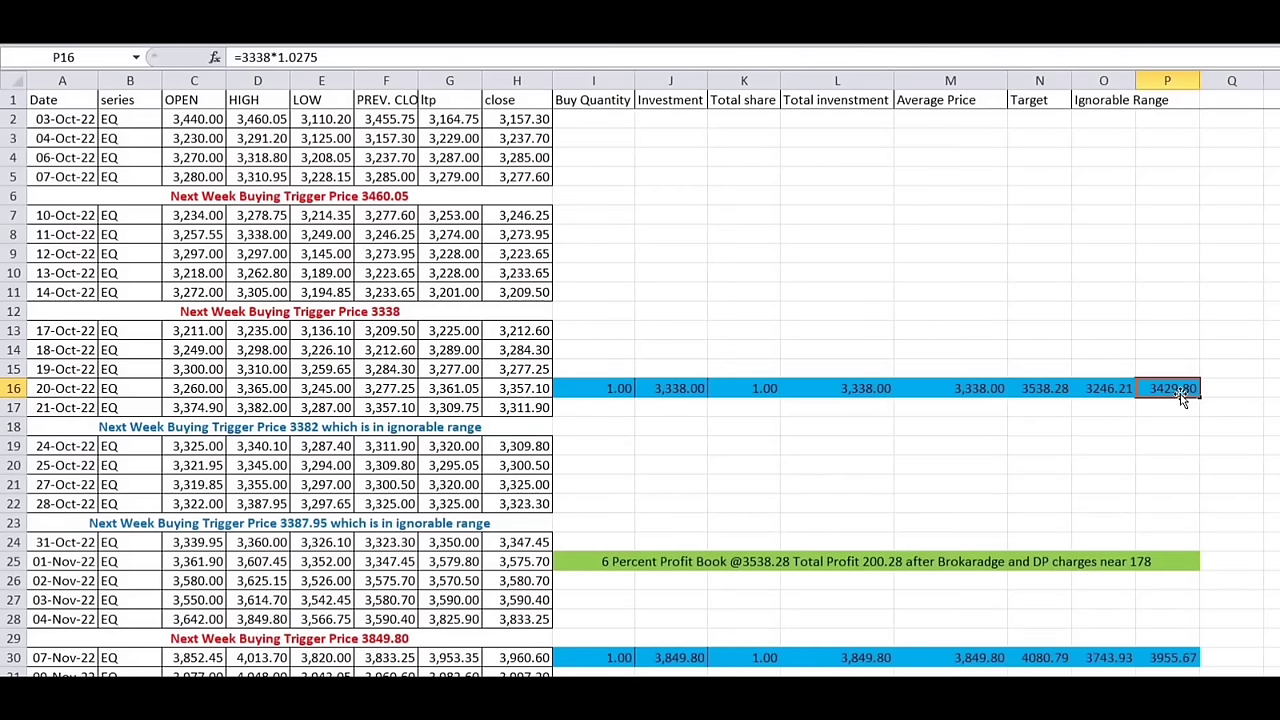
click(1119, 389)
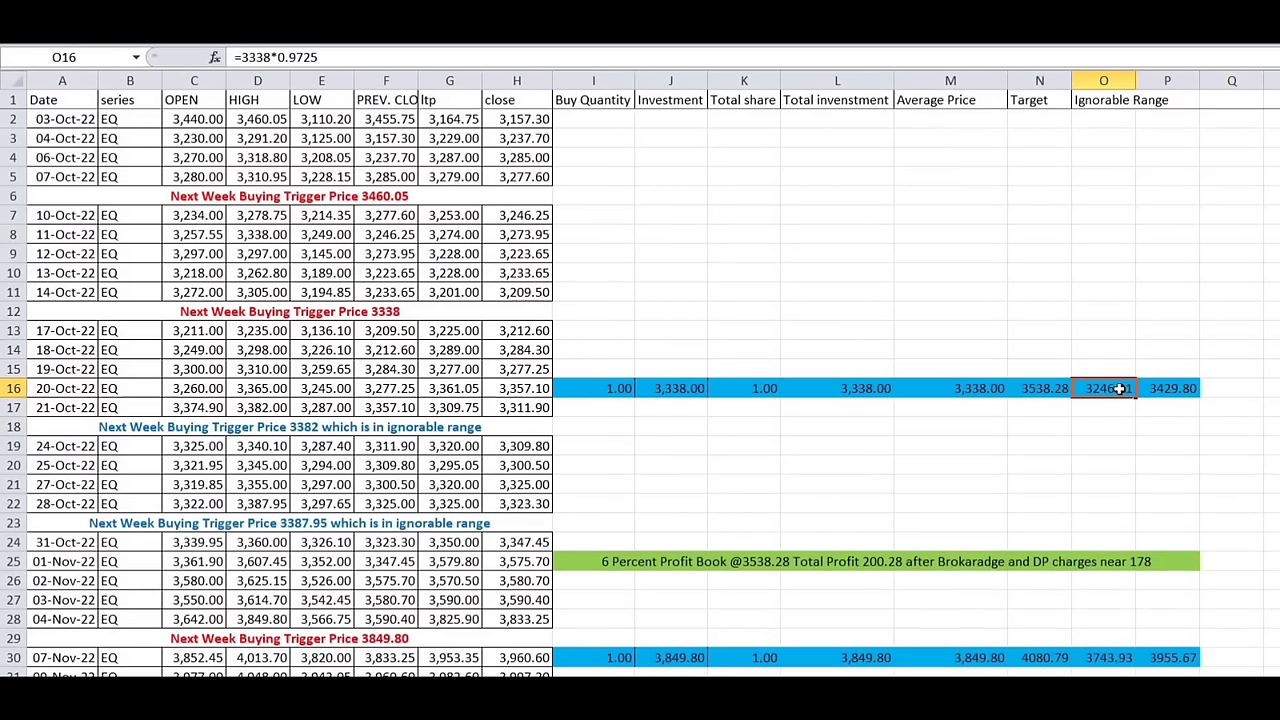
click(510, 433)
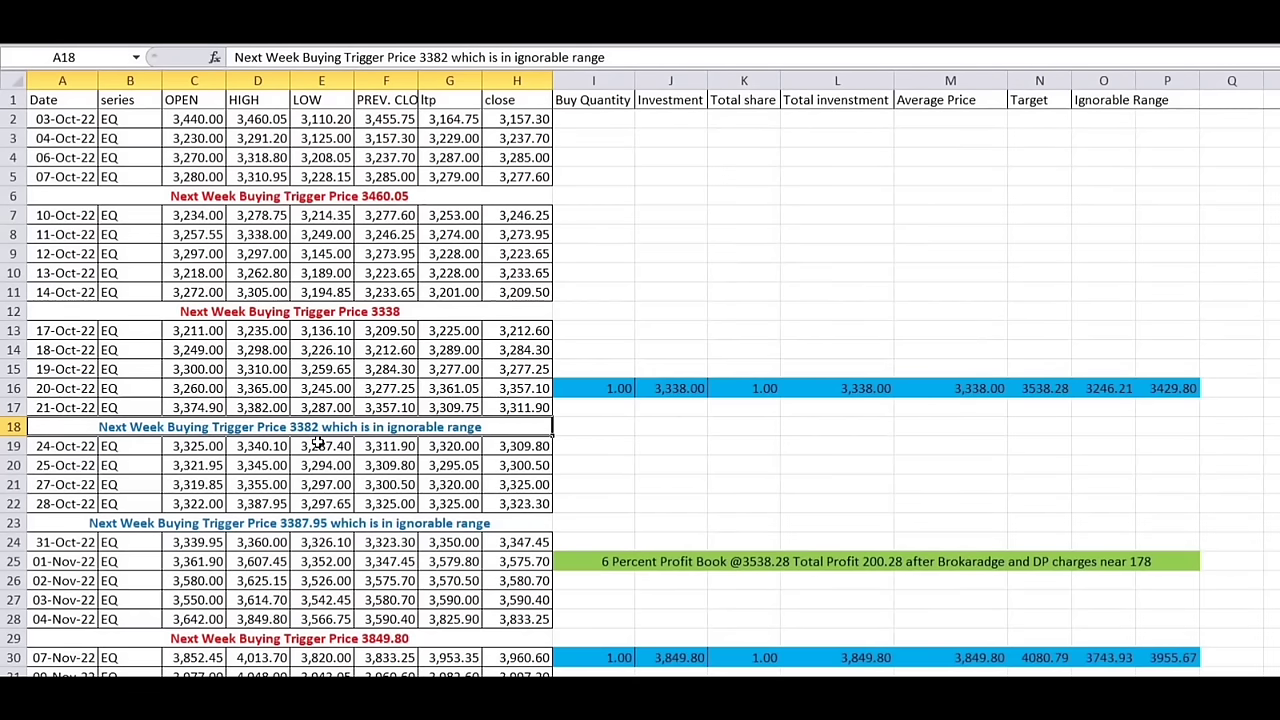
- Check the trigger price in row 23 against both limits of the 20 October purchase's ignorable range
click(286, 527)
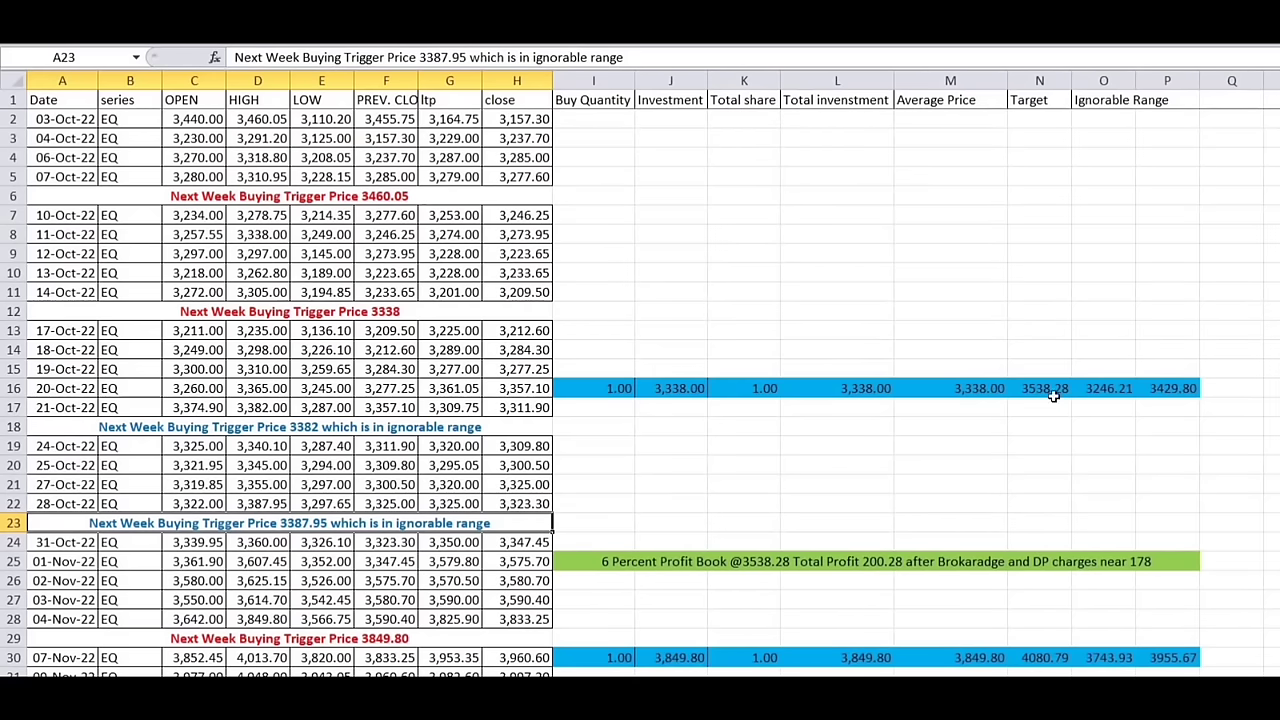
click(1124, 388)
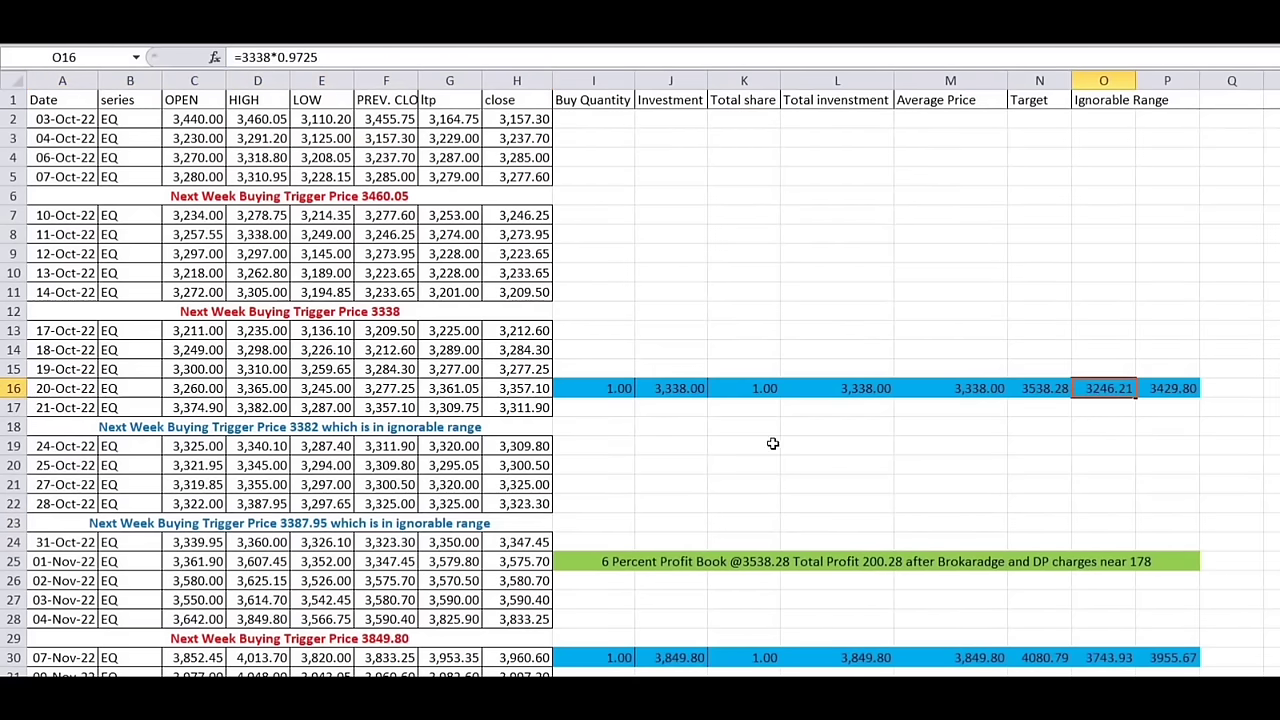
click(1166, 387)
click(611, 519)
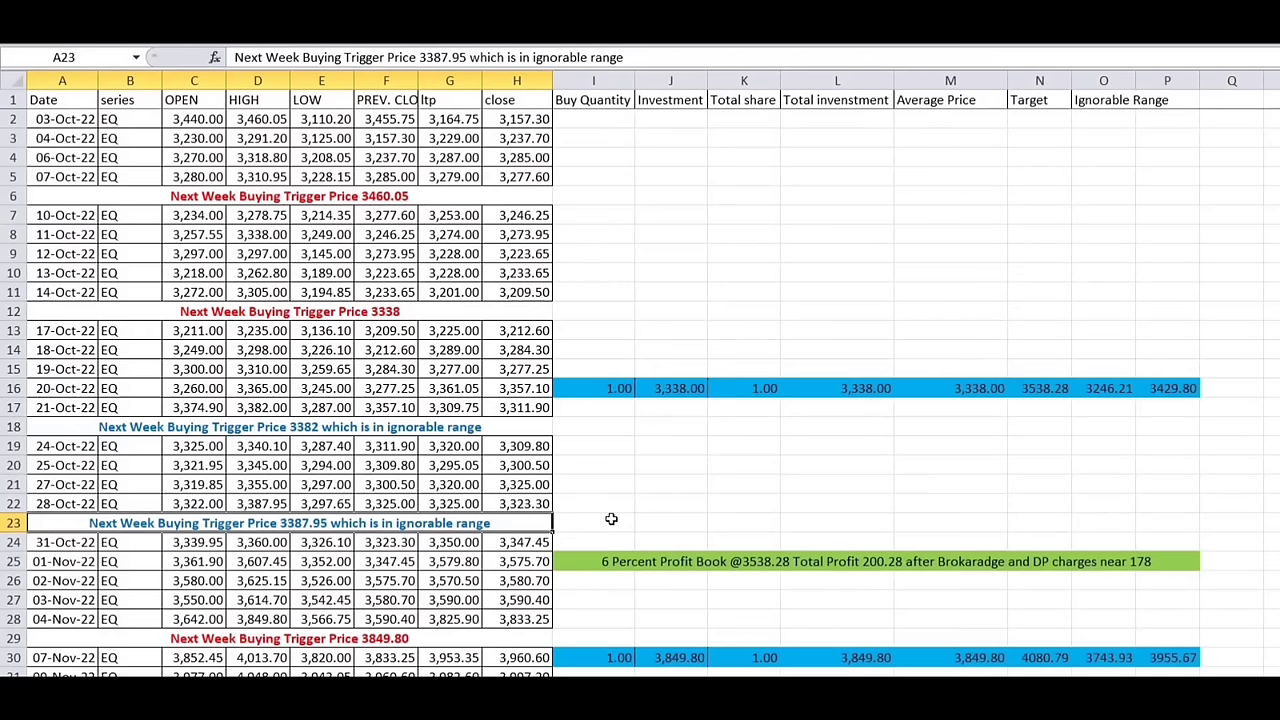
- Review the profit-booking note in row 25 against the 01 November high and the ignorable range in row 16
click(572, 563)
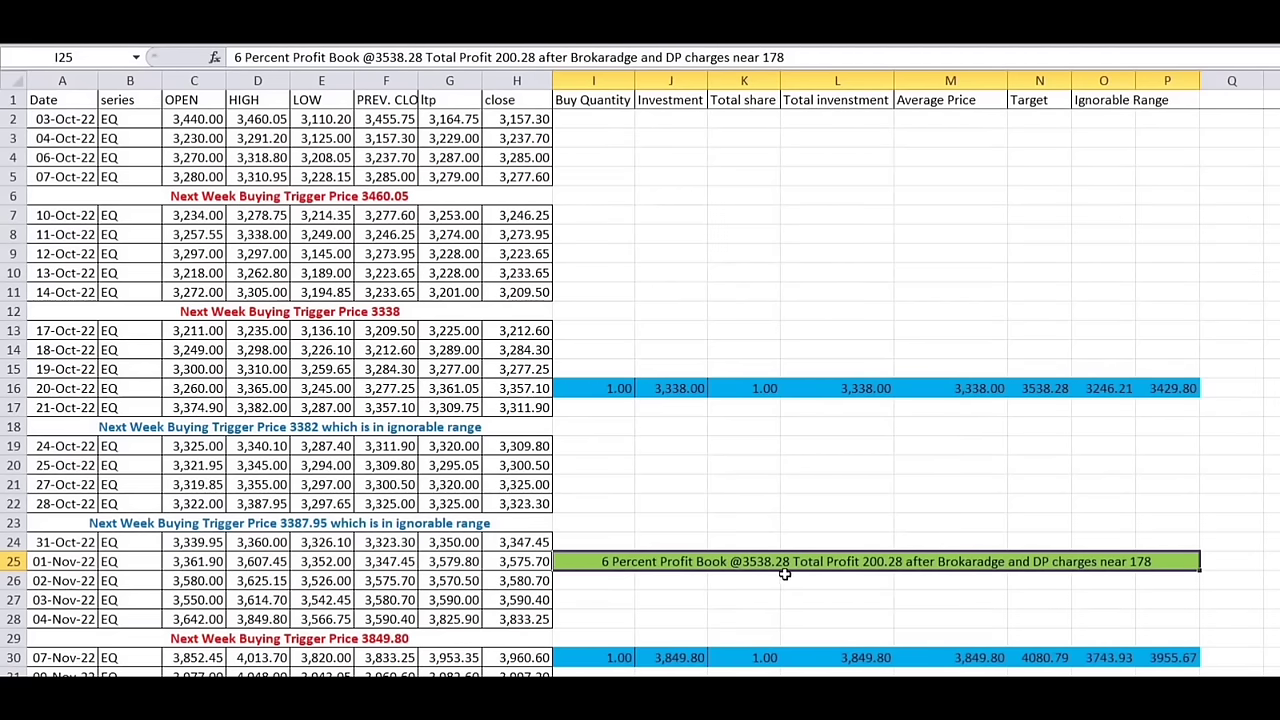
click(248, 566)
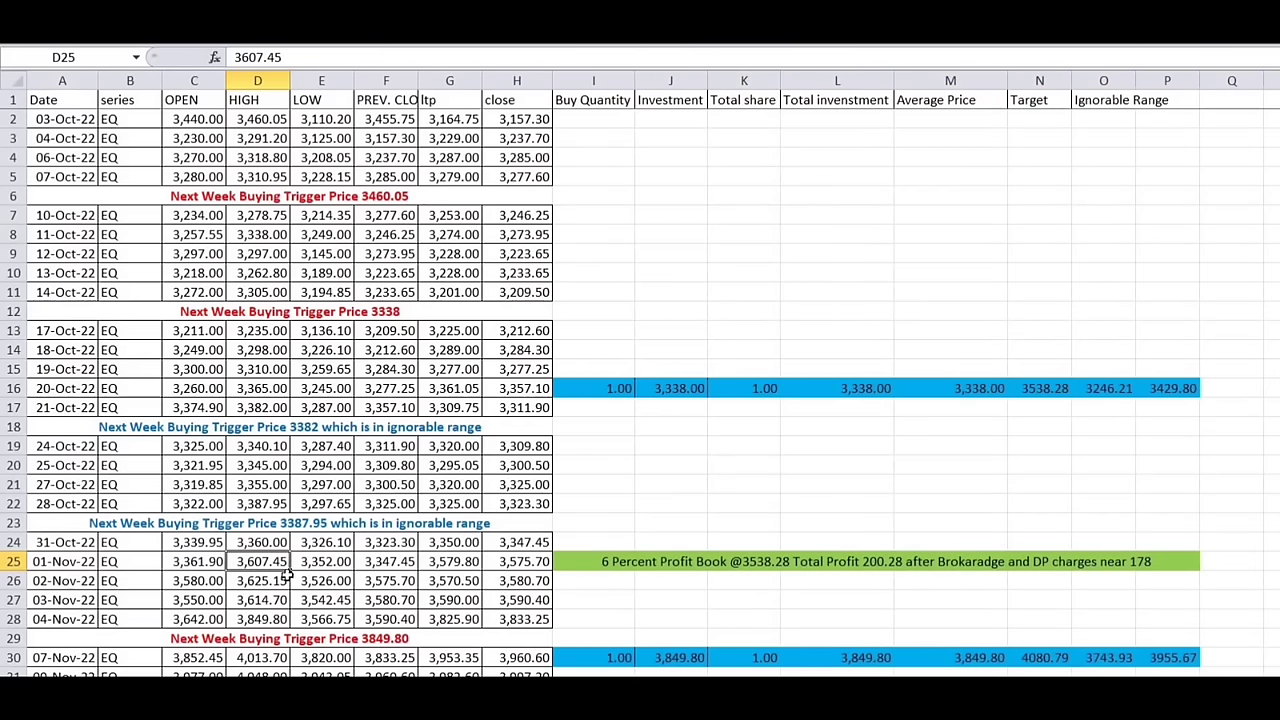
click(862, 567)
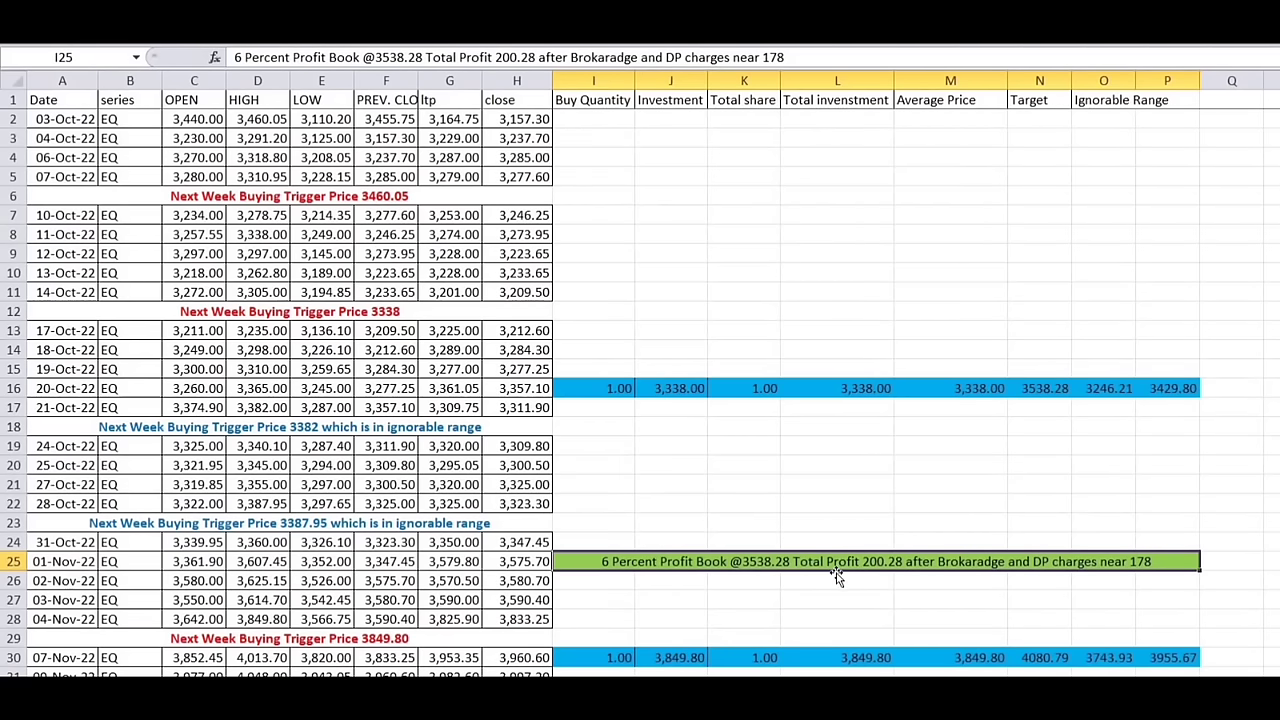
click(1094, 390)
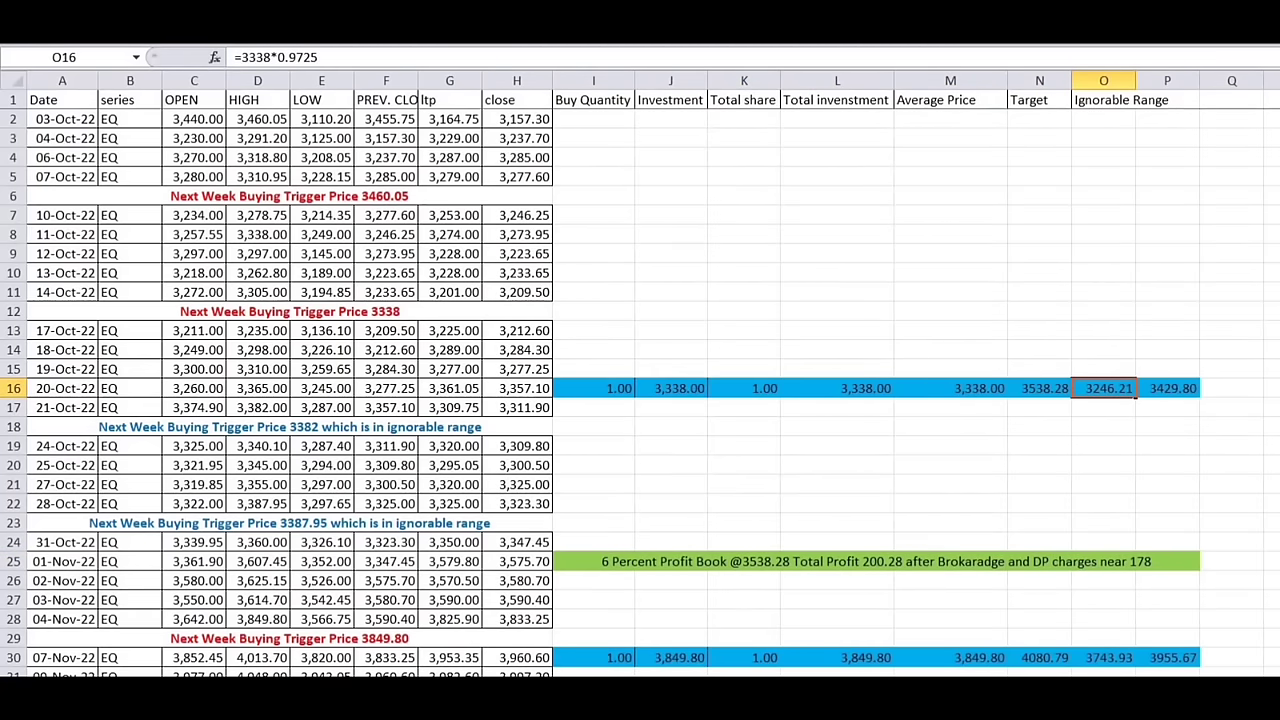
- Examine the highs of the 31 October–04 November week and the next week's buying trigger price in row 29
scroll(663, 631, down, 2)
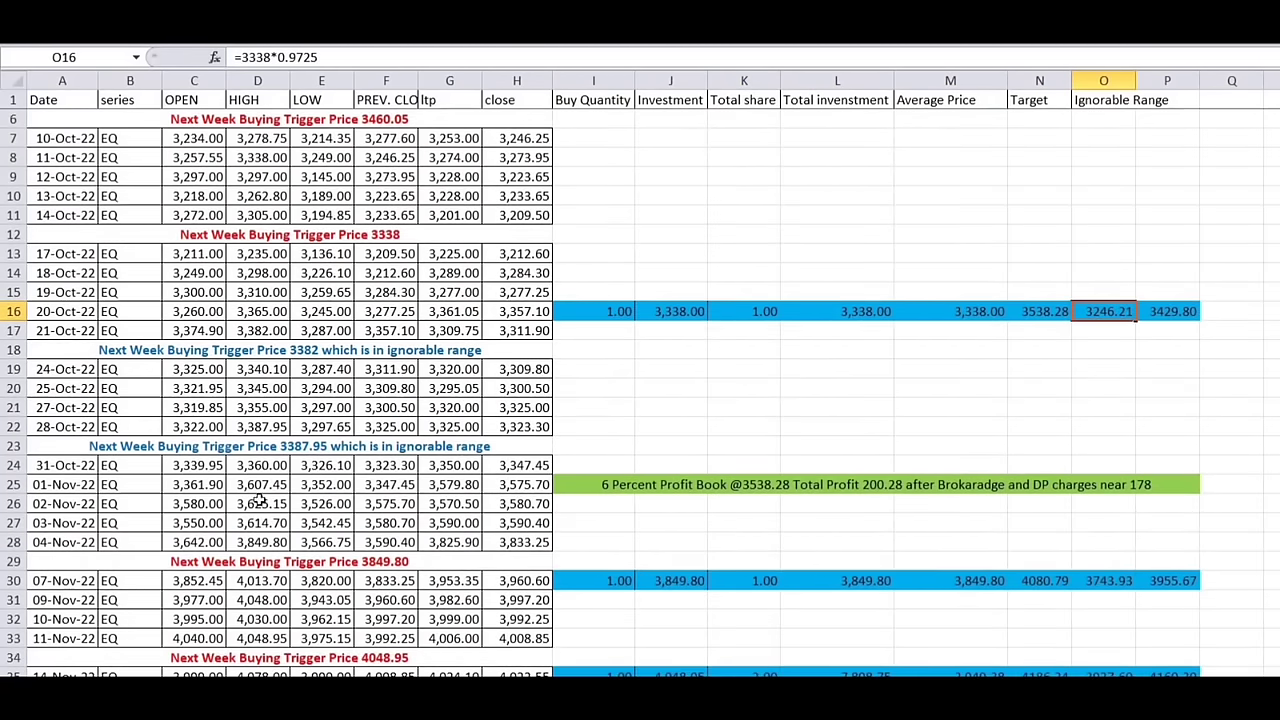
click(250, 467)
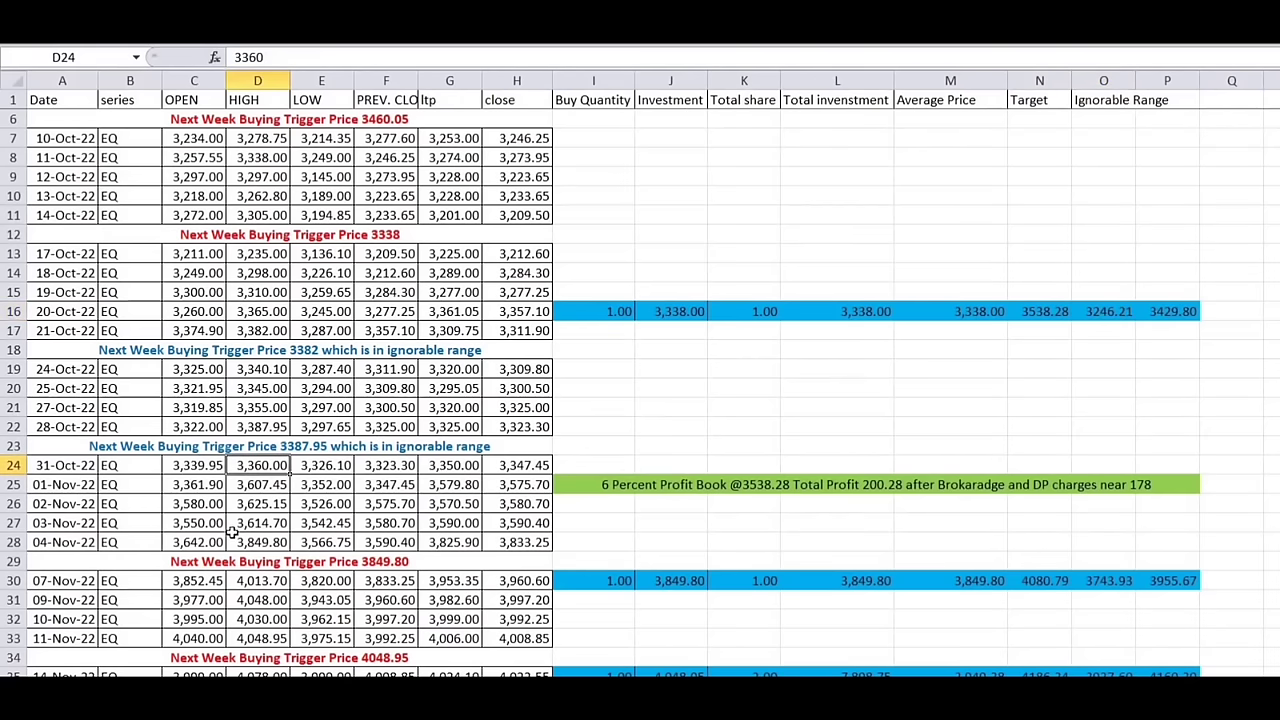
click(240, 542)
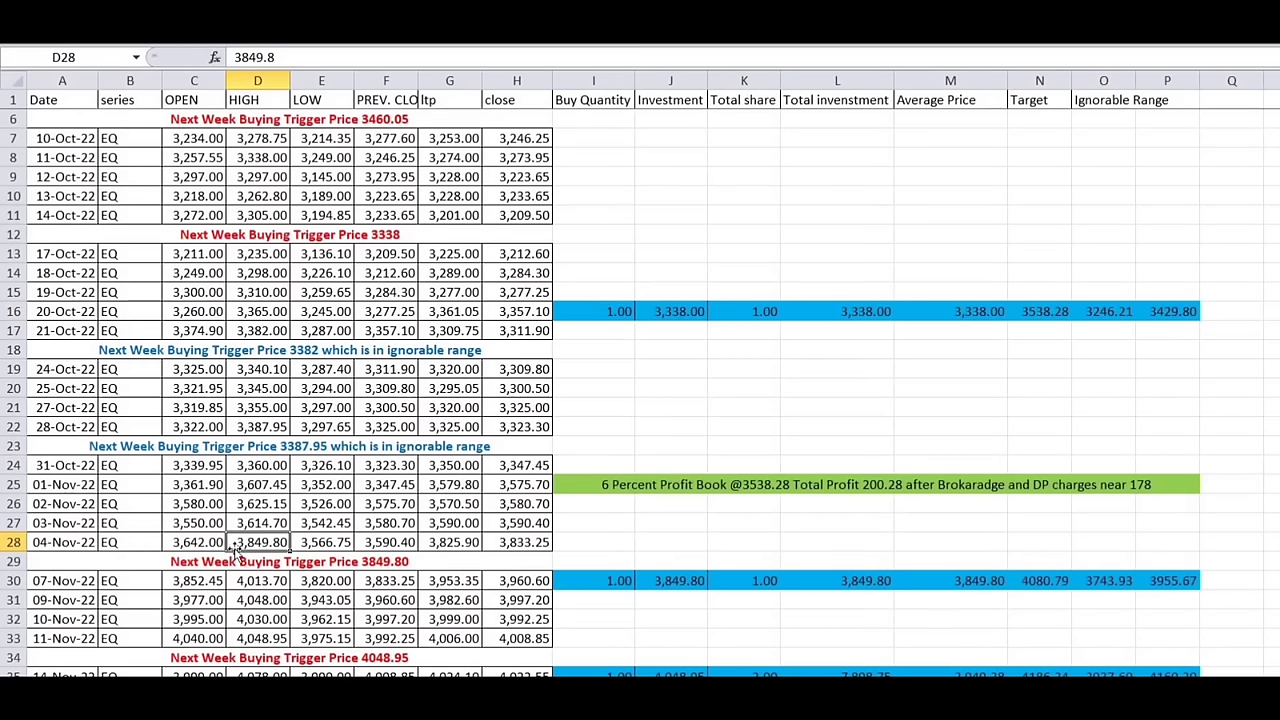
click(376, 562)
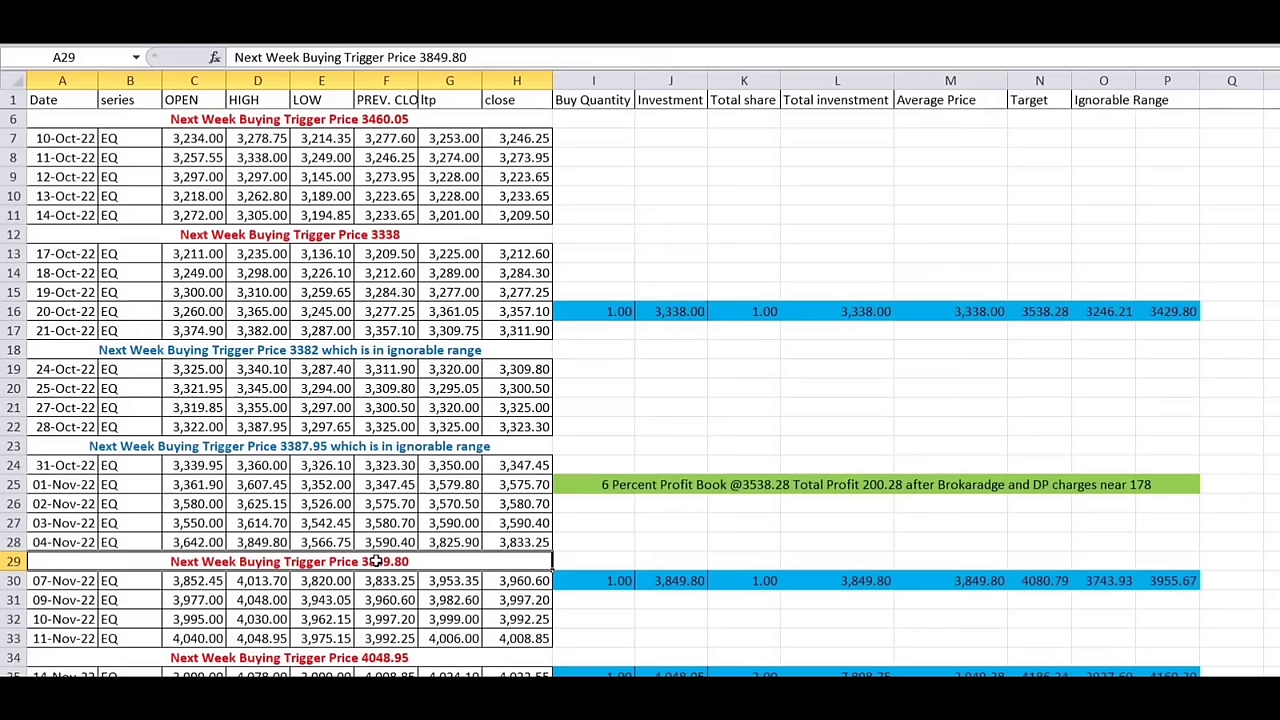
- Inspect the 07 November high, open and low alongside the row 30 purchase's investment, target and ignorable-range formulas
click(259, 588)
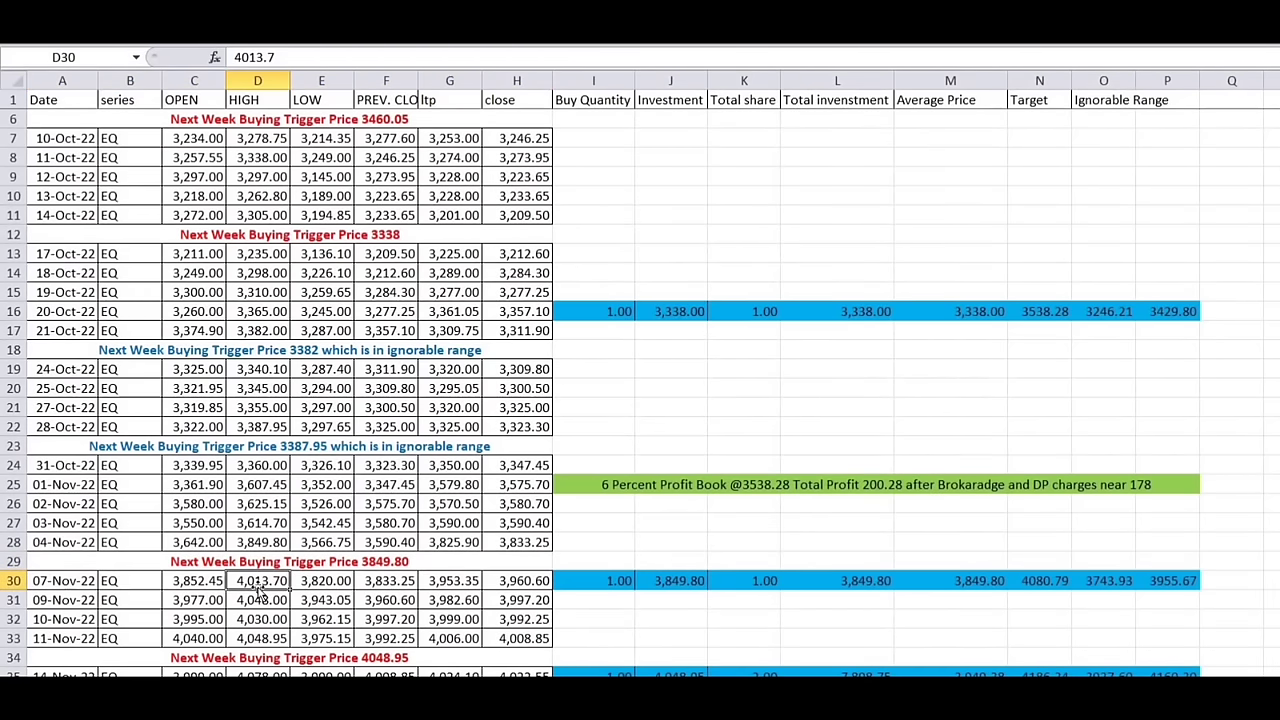
click(202, 581)
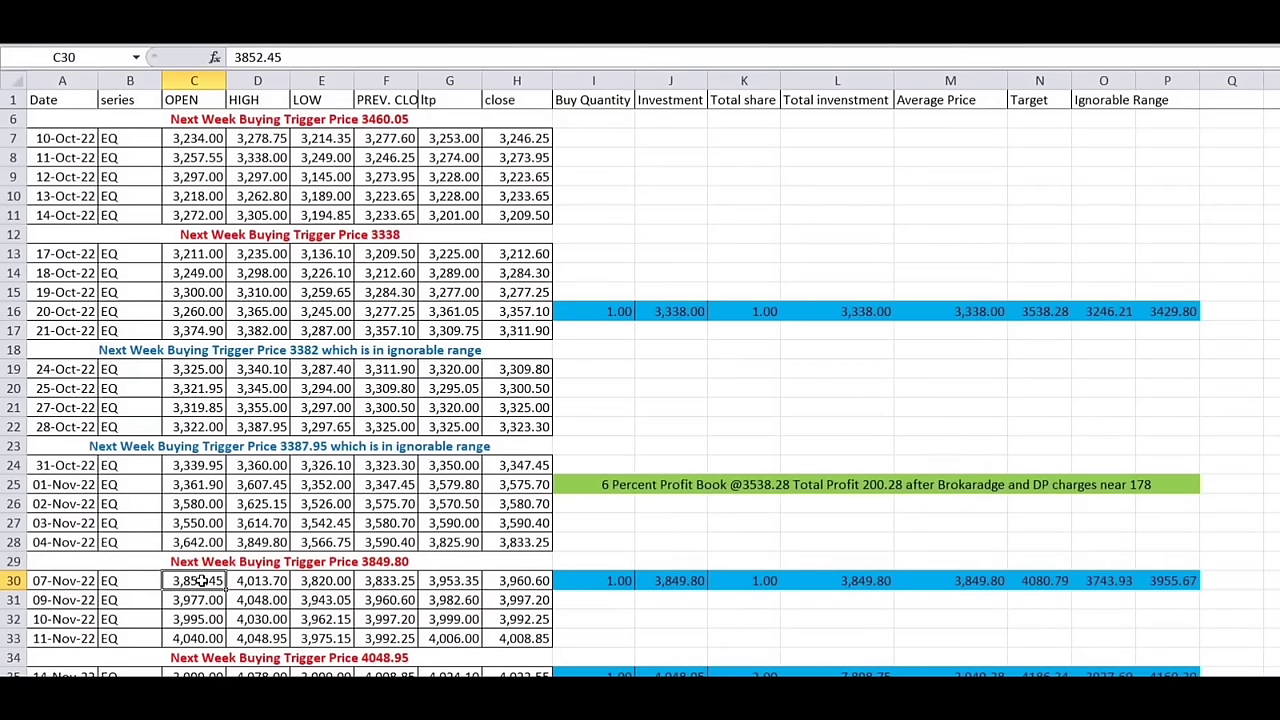
click(700, 582)
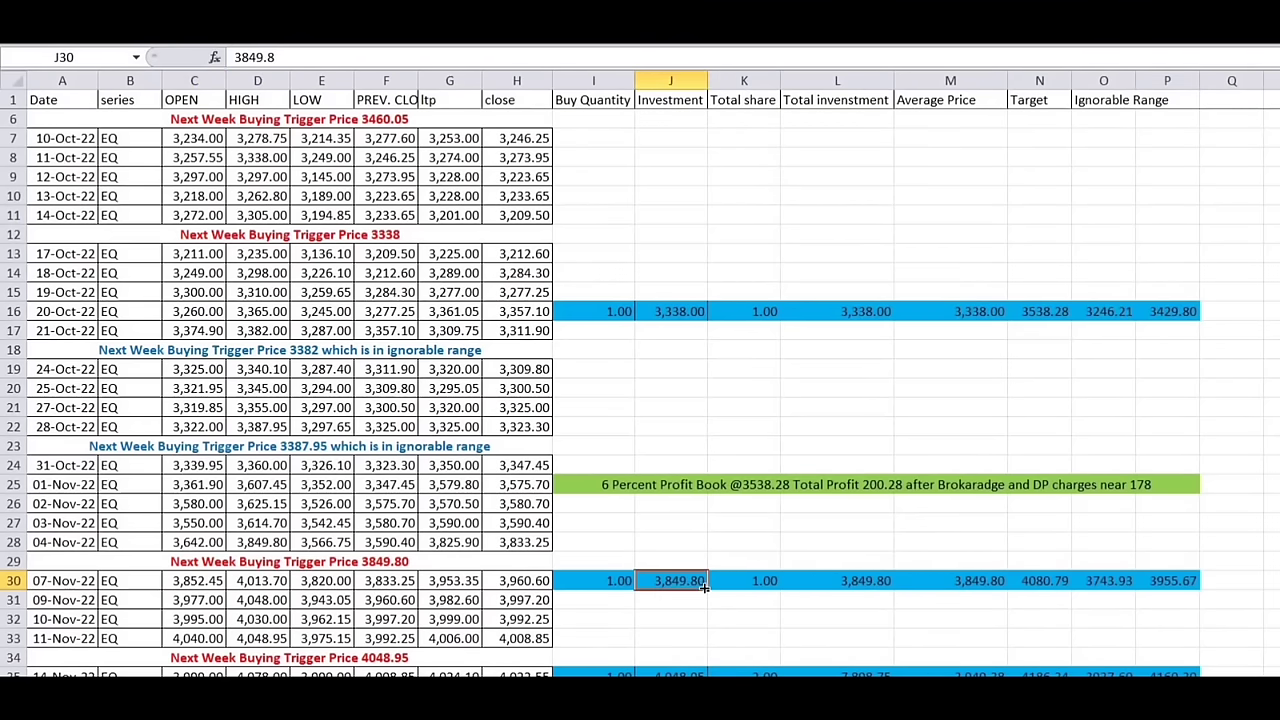
click(336, 582)
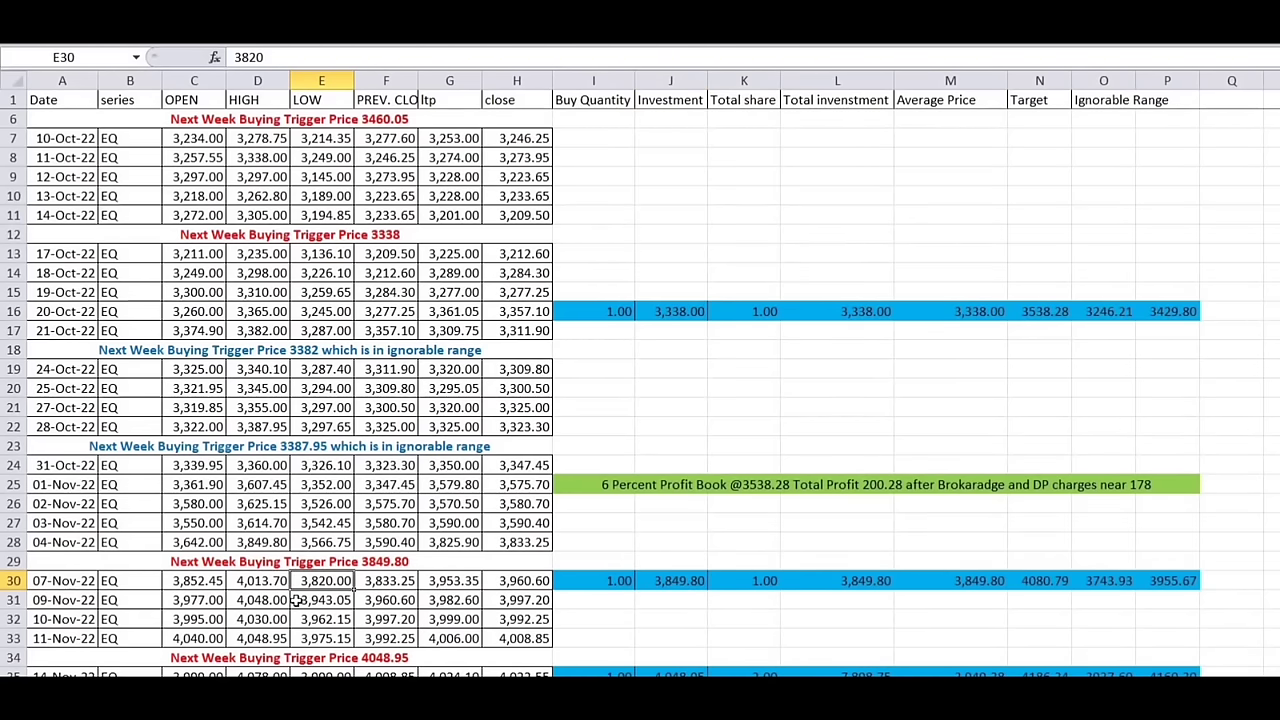
click(668, 583)
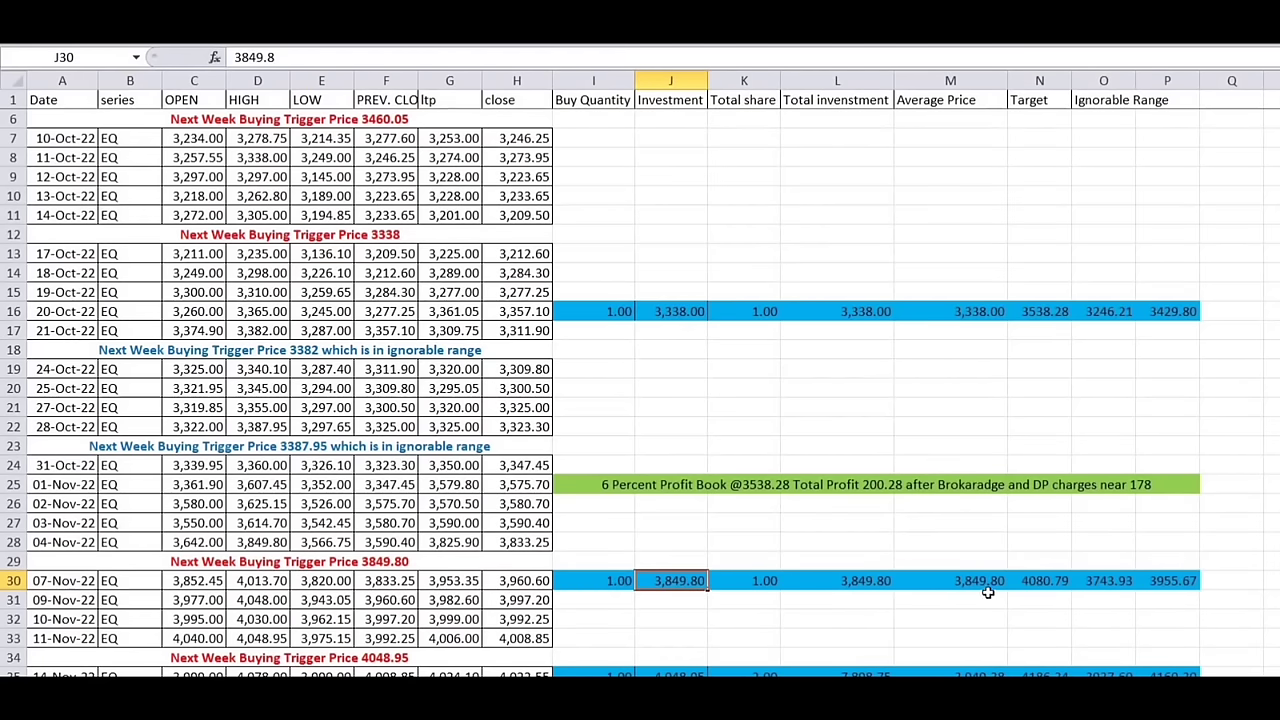
click(1025, 583)
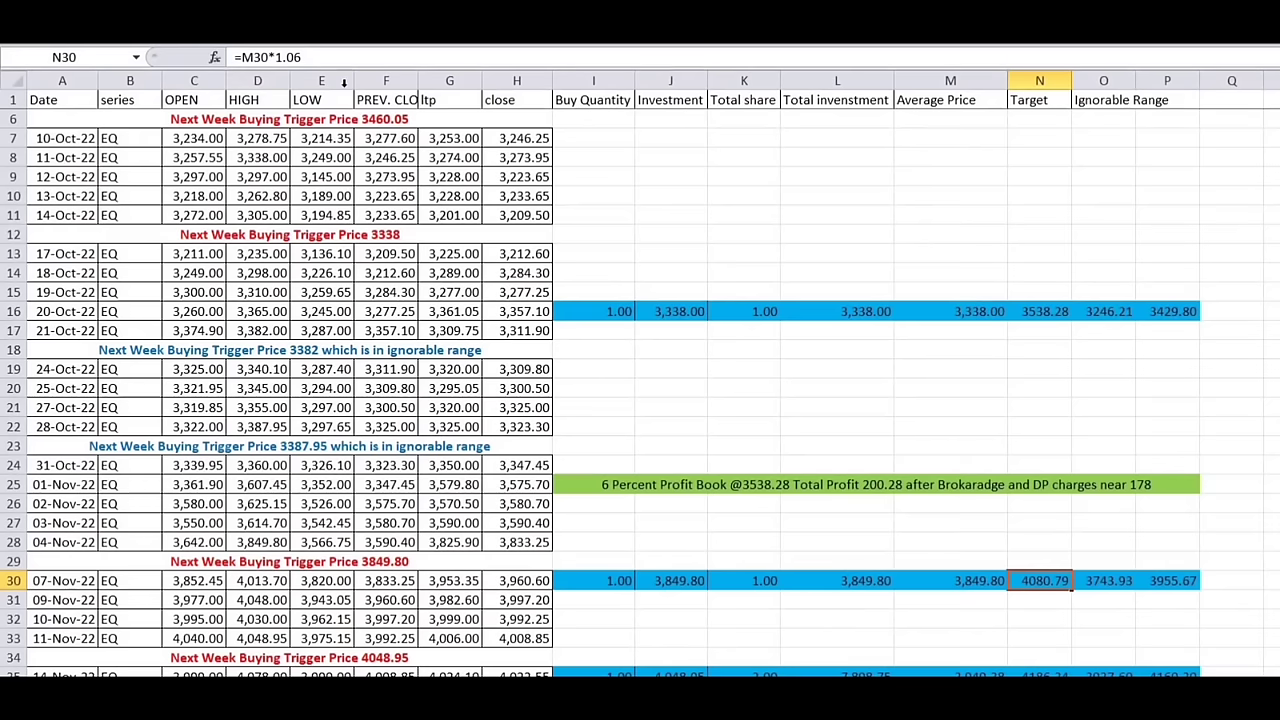
click(1096, 583)
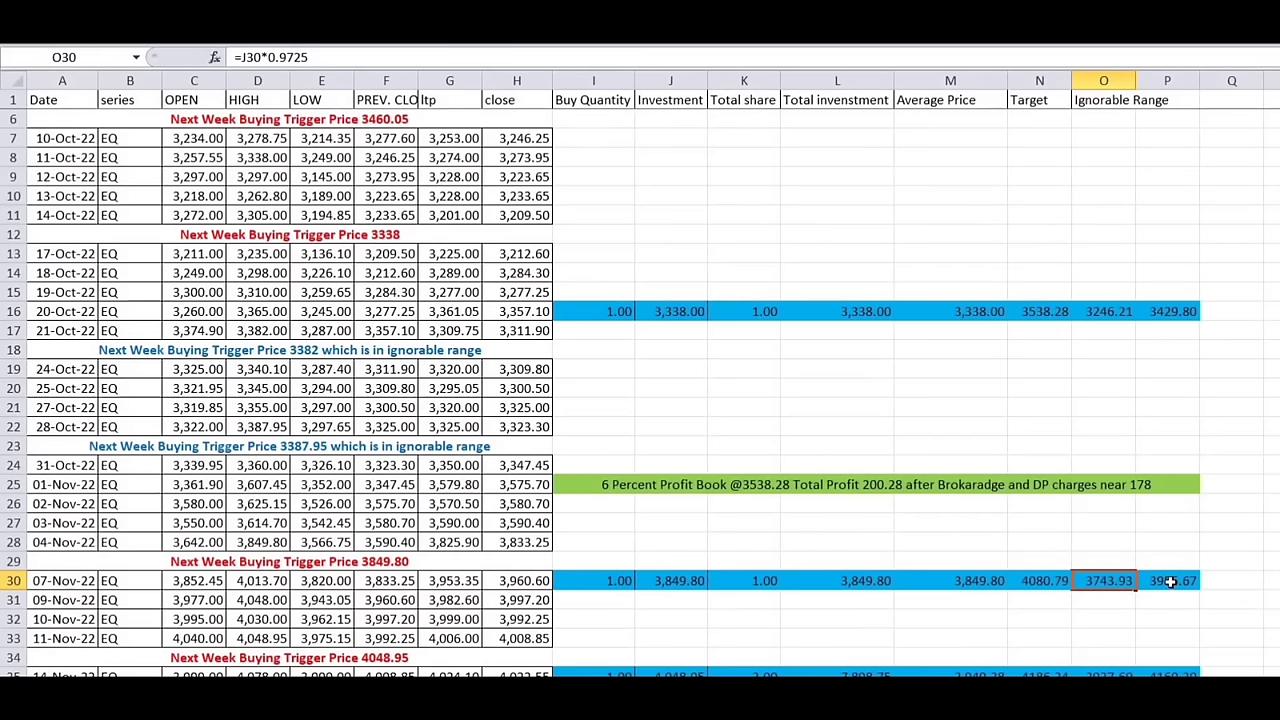
key(Right)
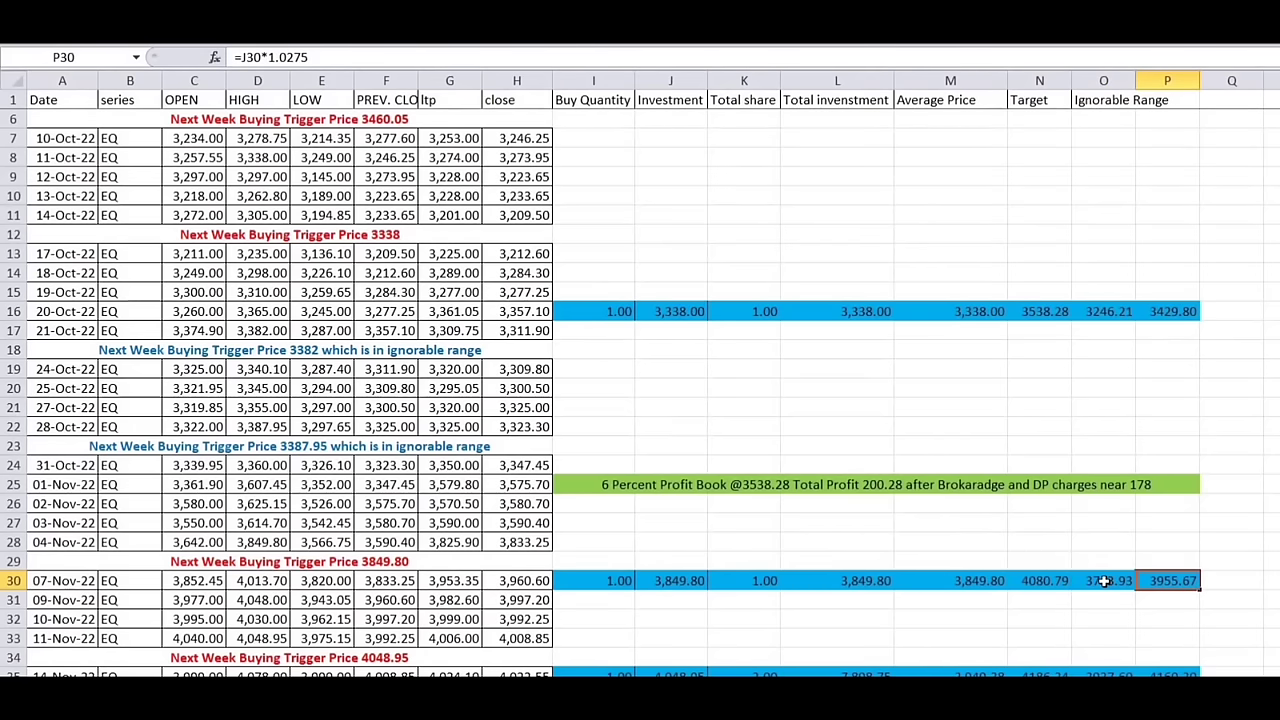
- Check the buying trigger price in row 34 against the 11 November high and the row 30 purchase's ignorable range
click(1104, 580)
click(1158, 580)
scroll(818, 590, down, 4)
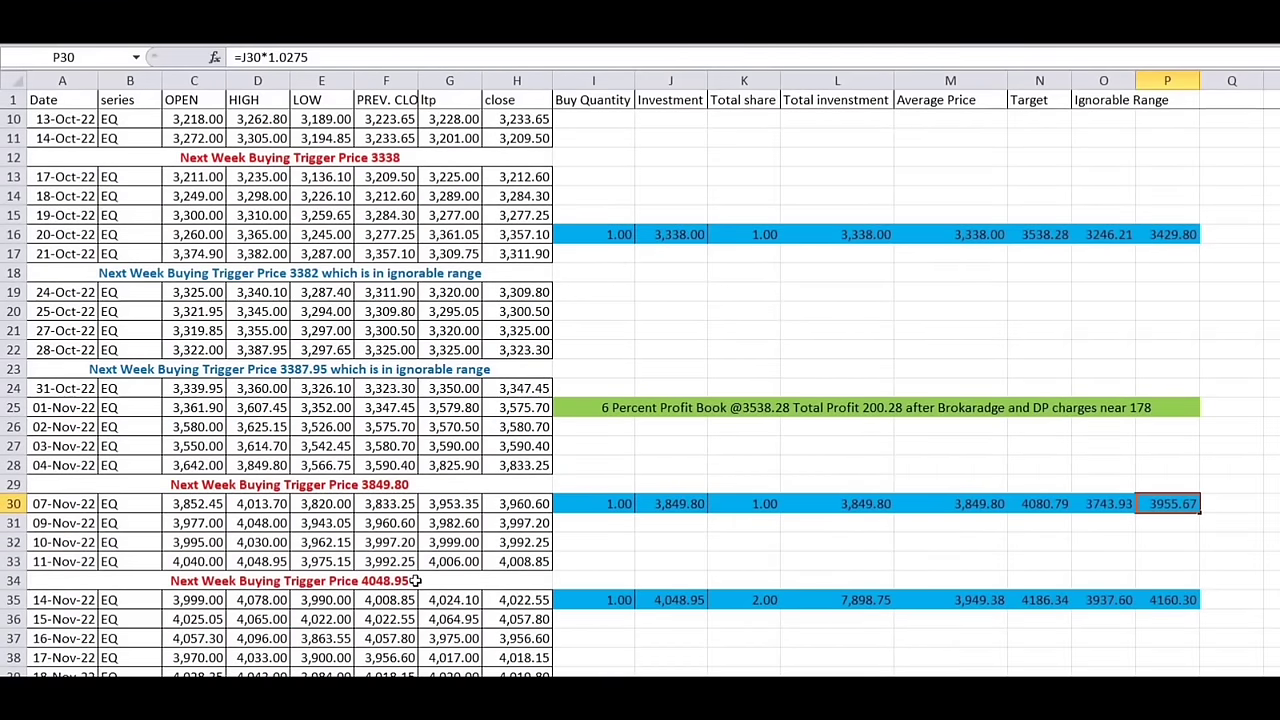
click(415, 580)
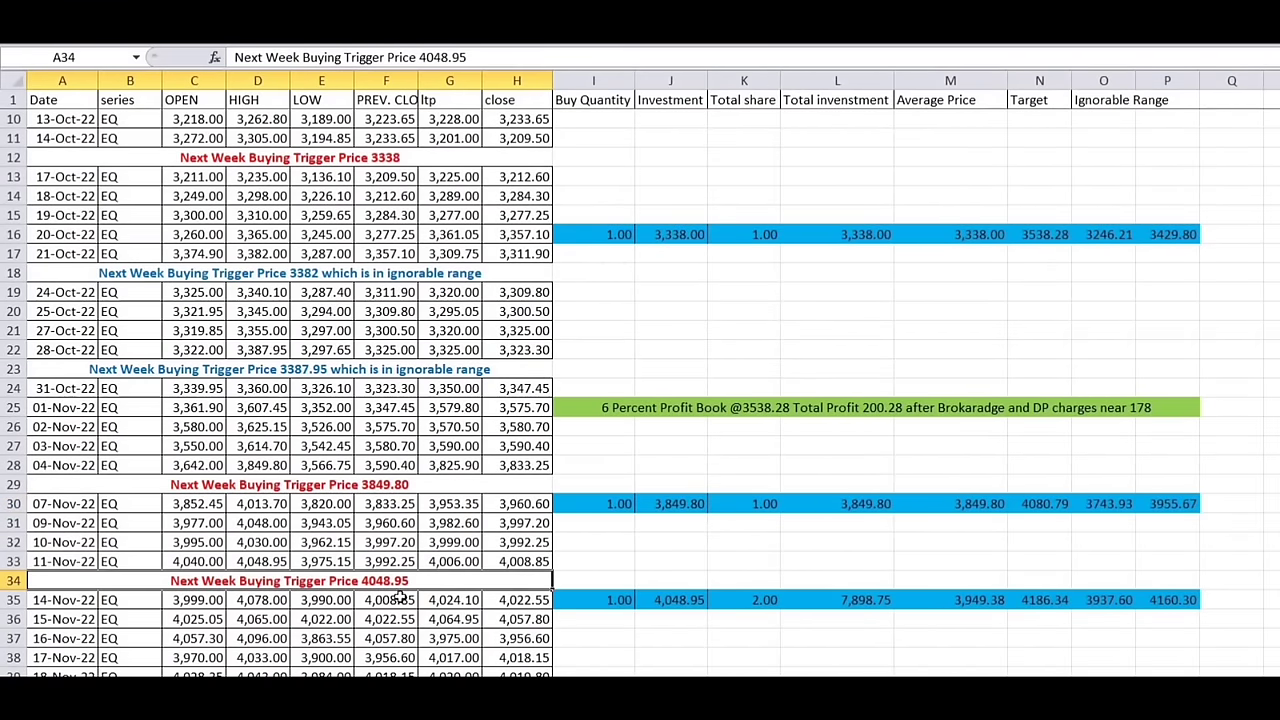
click(251, 563)
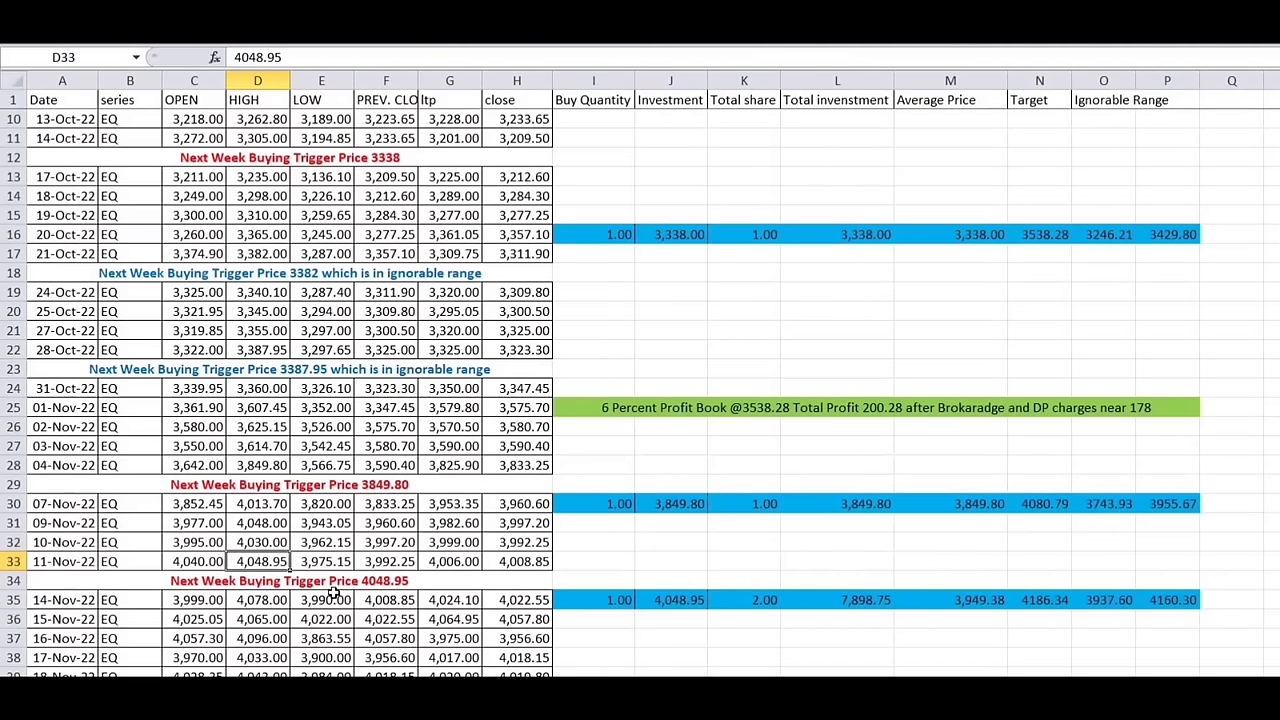
click(377, 583)
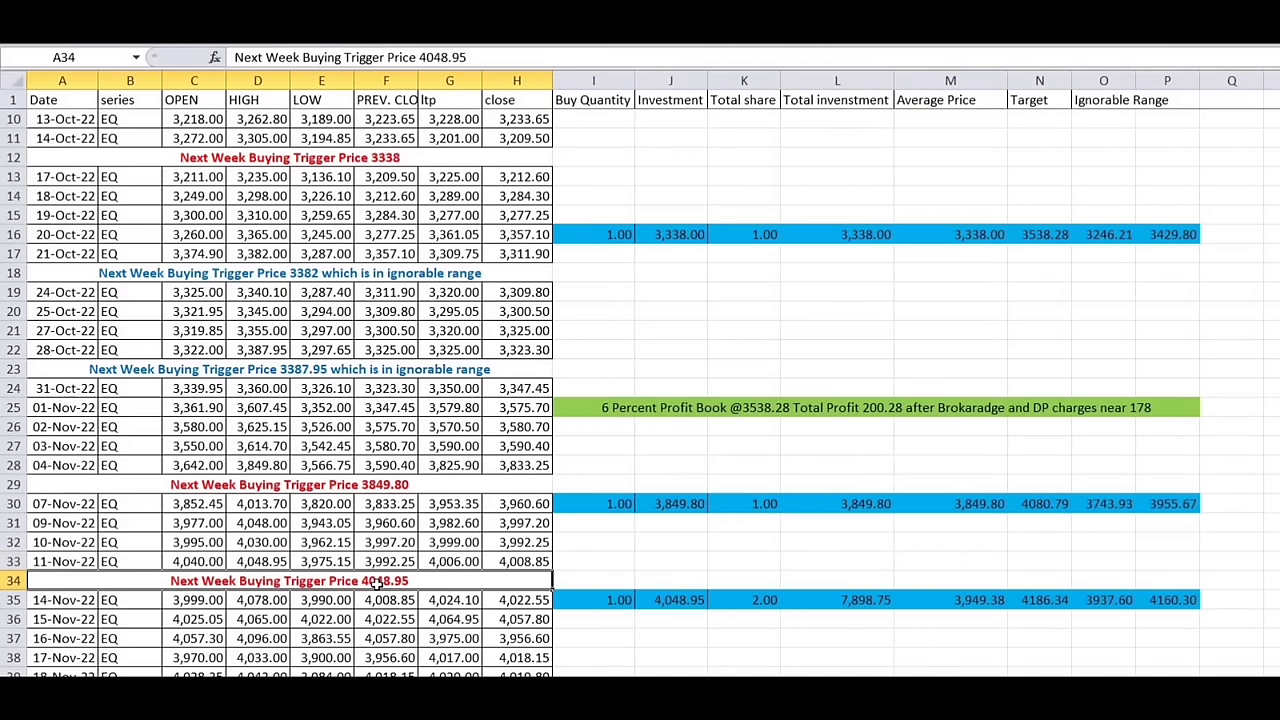
- Inspect the 14 November purchase's investment, total shares, total investment, average price, target and ignorable-range formulas in row 35
click(665, 601)
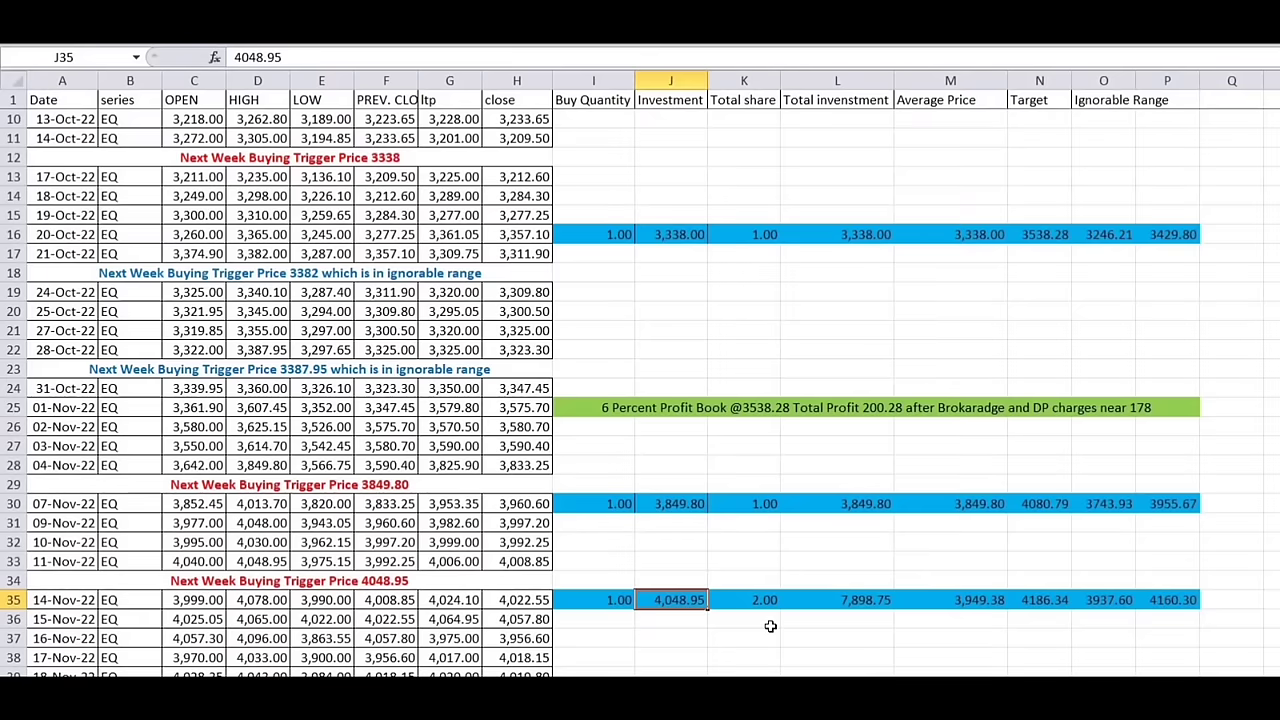
click(748, 600)
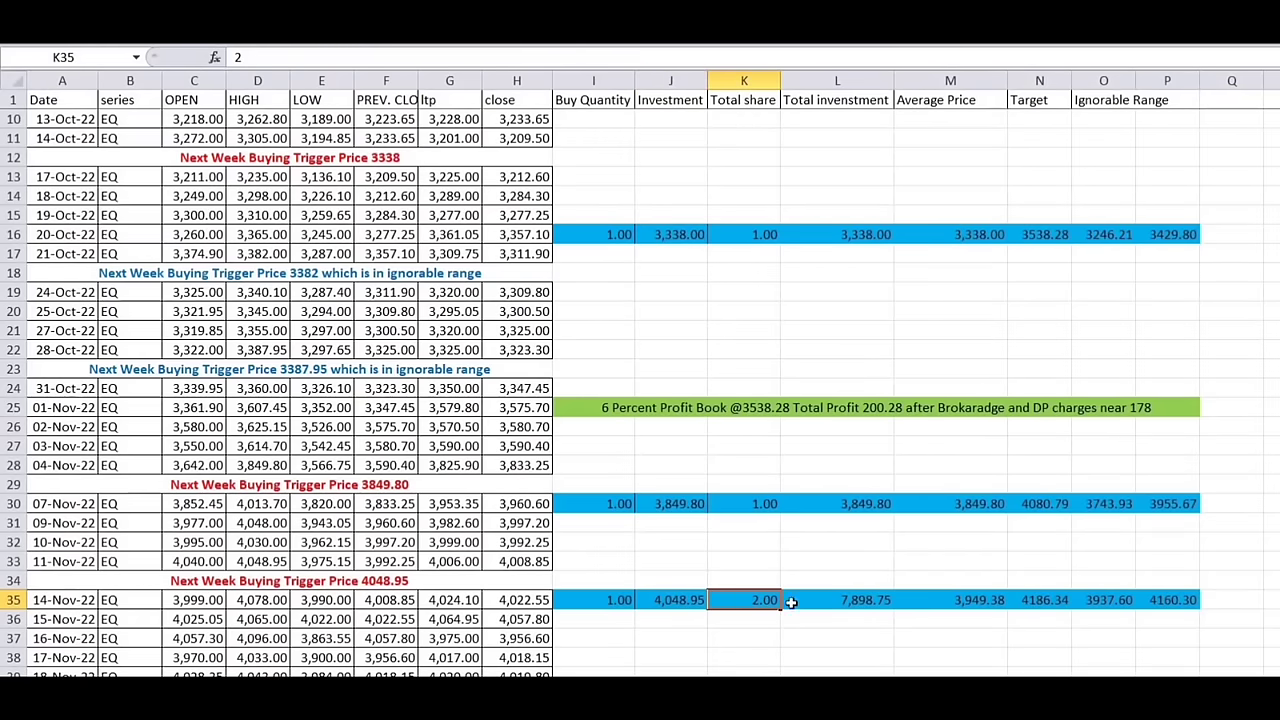
click(807, 599)
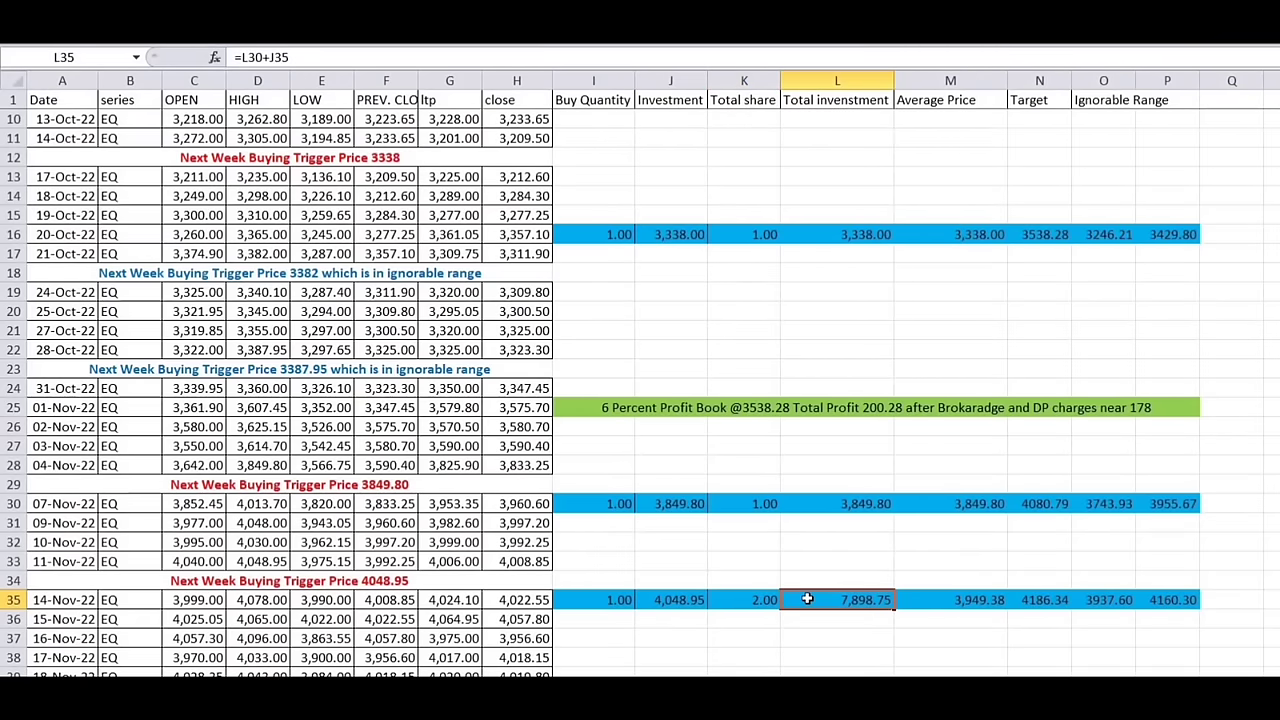
click(930, 605)
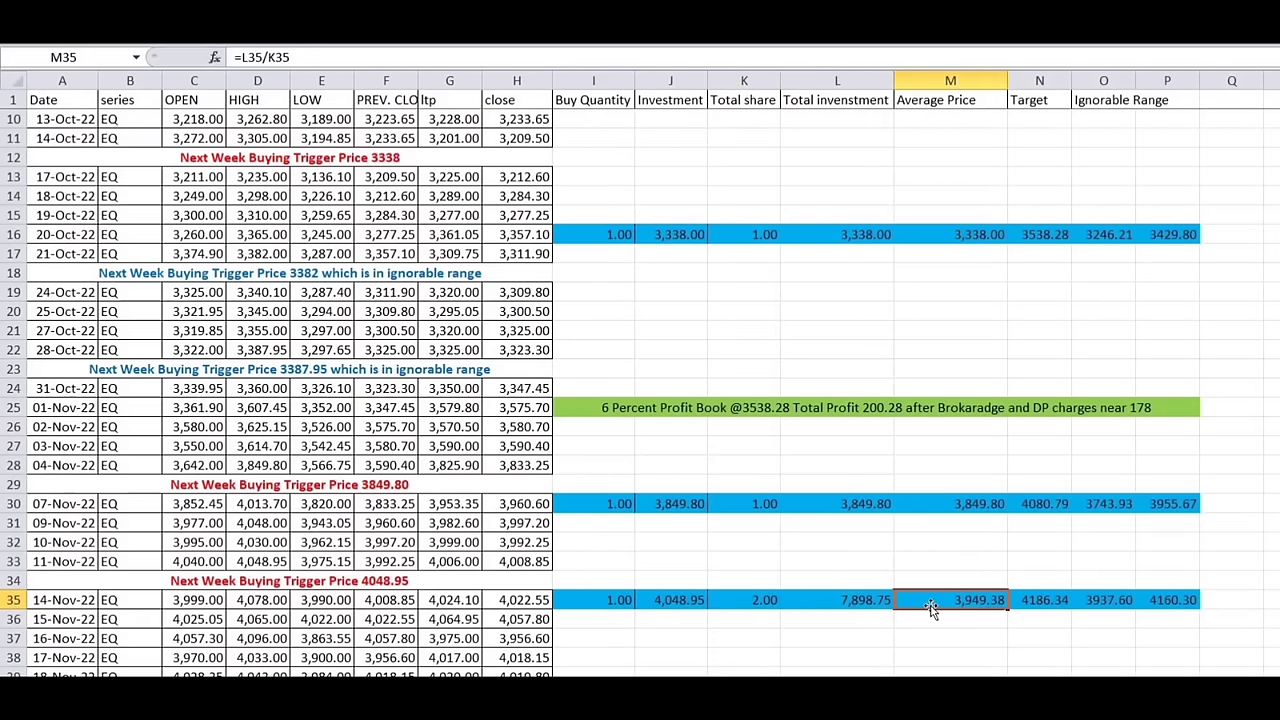
click(1029, 600)
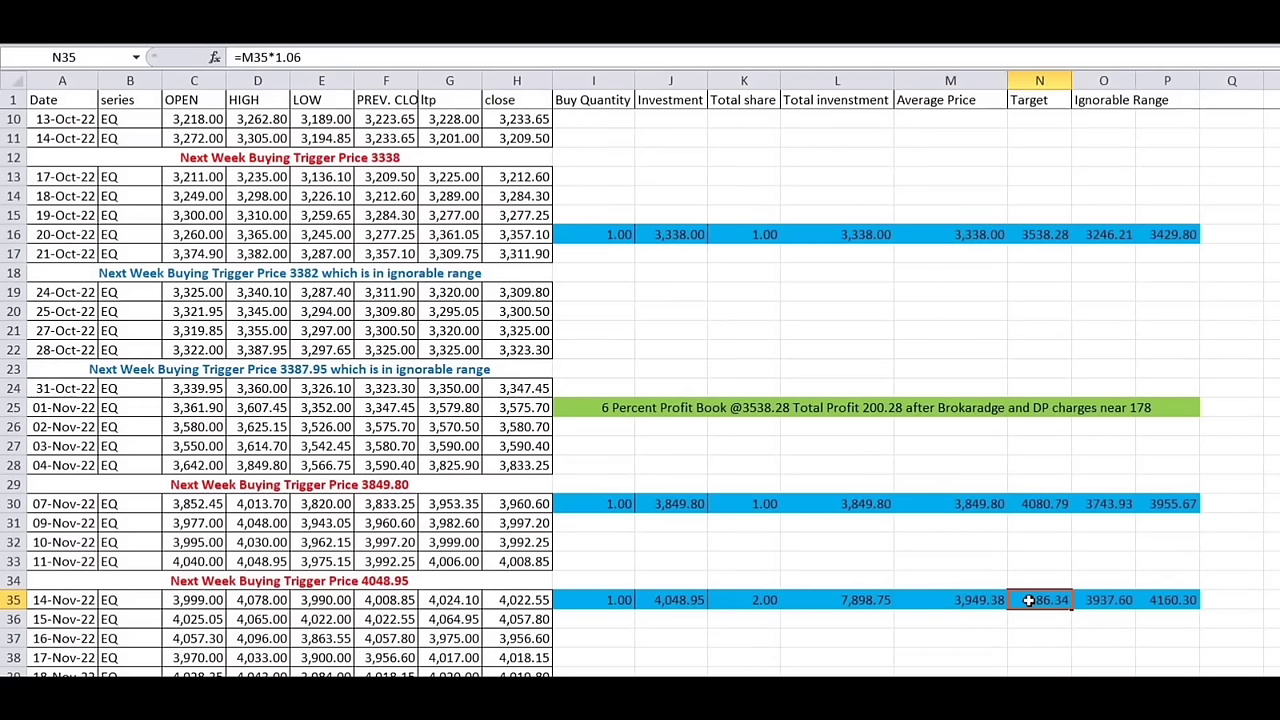
click(1097, 603)
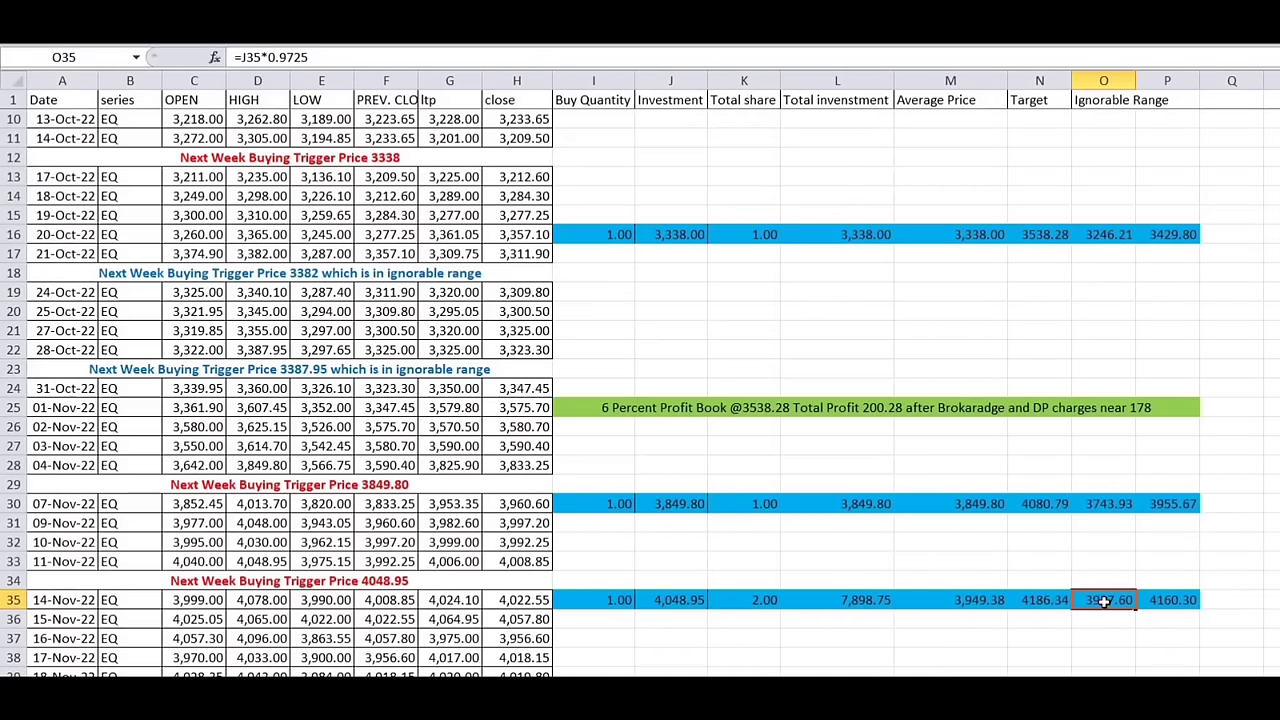
click(1163, 597)
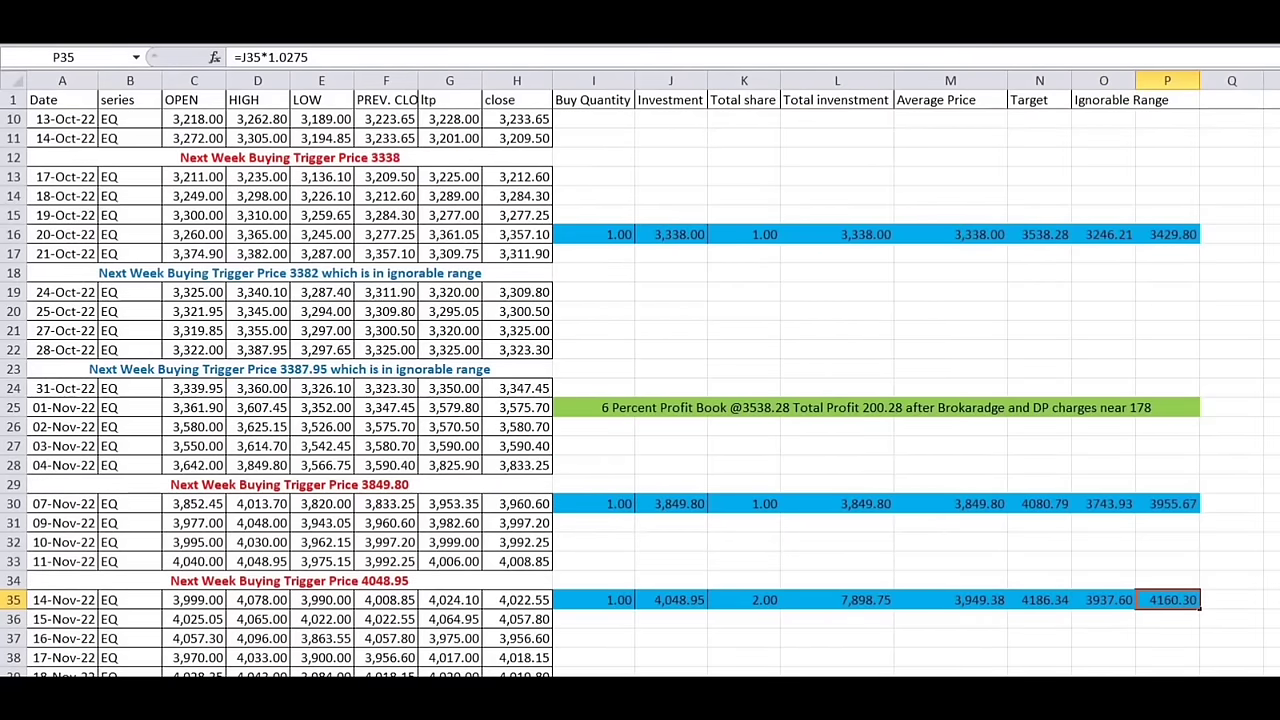
- Review the weeks following the 14 November purchase up to the profit-booking note for 21 December in row 67
scroll(601, 397, down, 3)
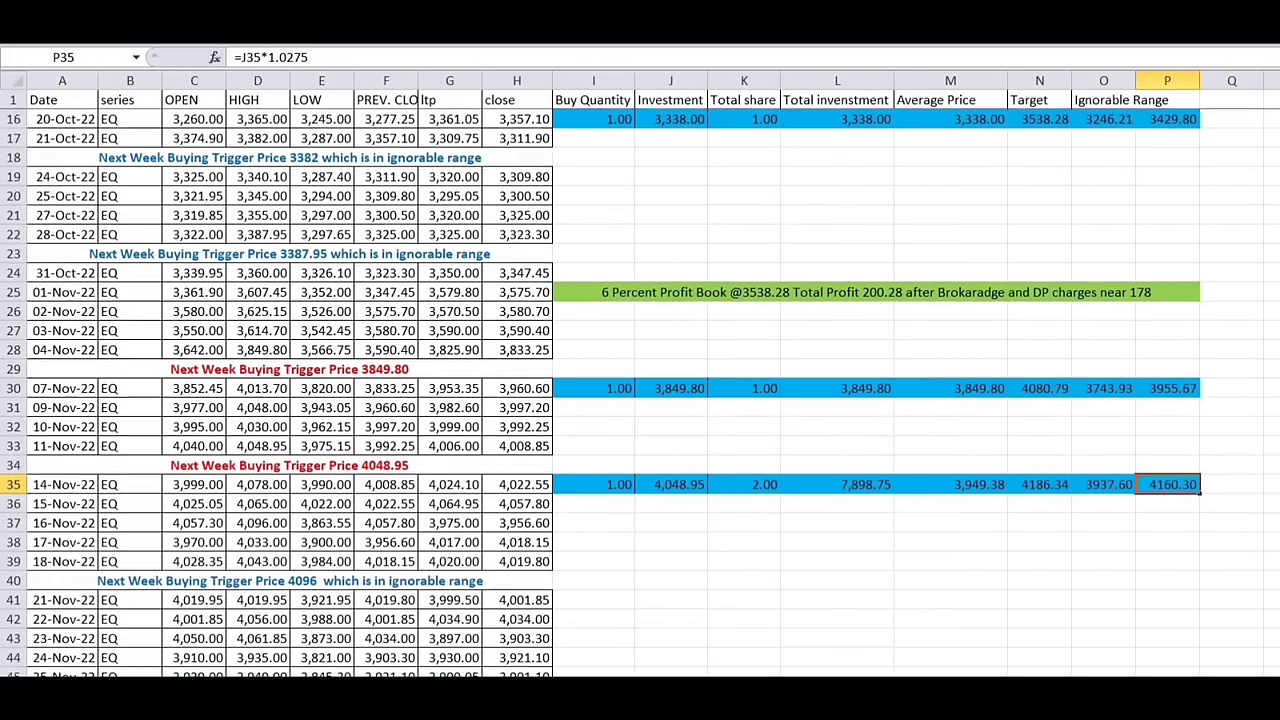
scroll(601, 397, down, 4)
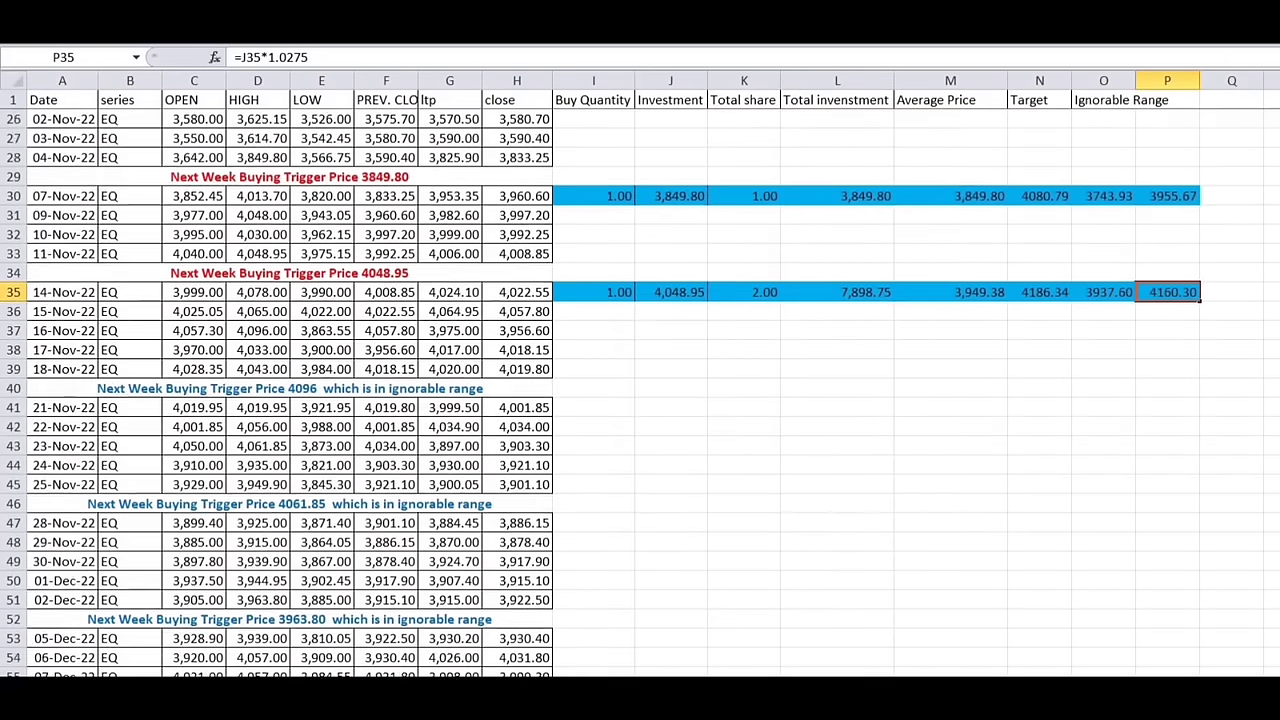
scroll(601, 397, down, 3)
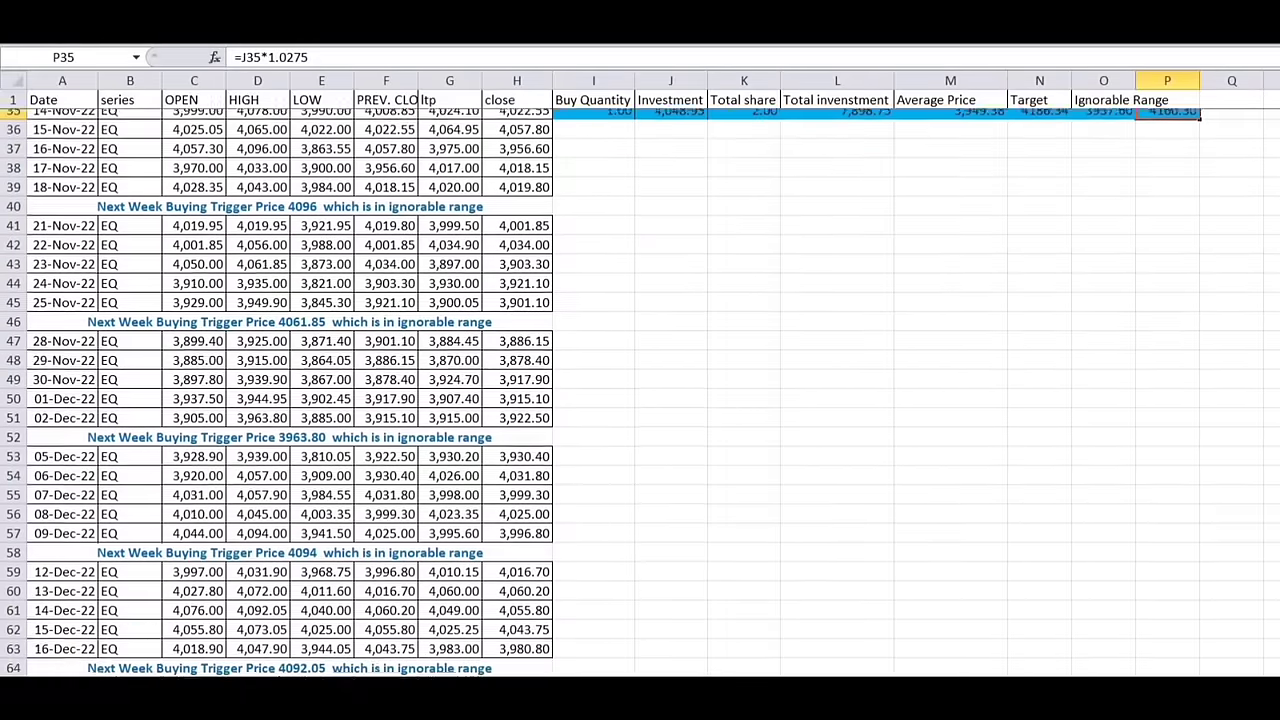
scroll(781, 593, down, 2)
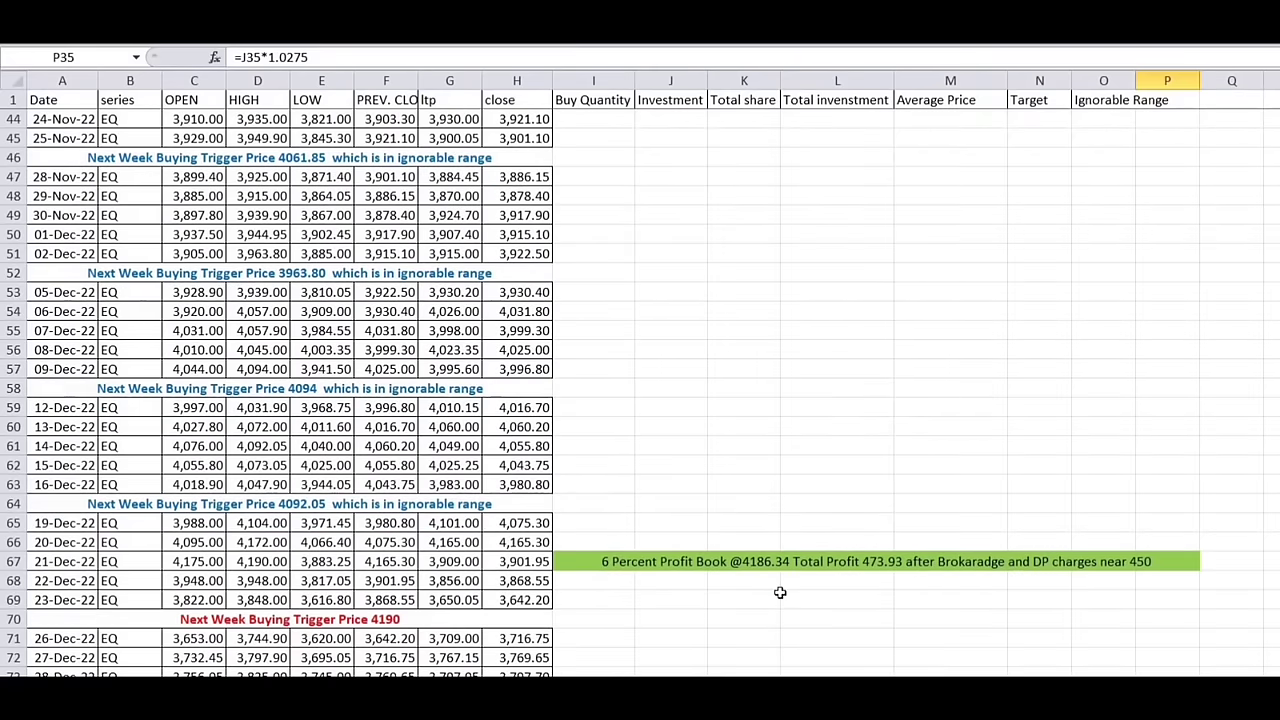
click(601, 561)
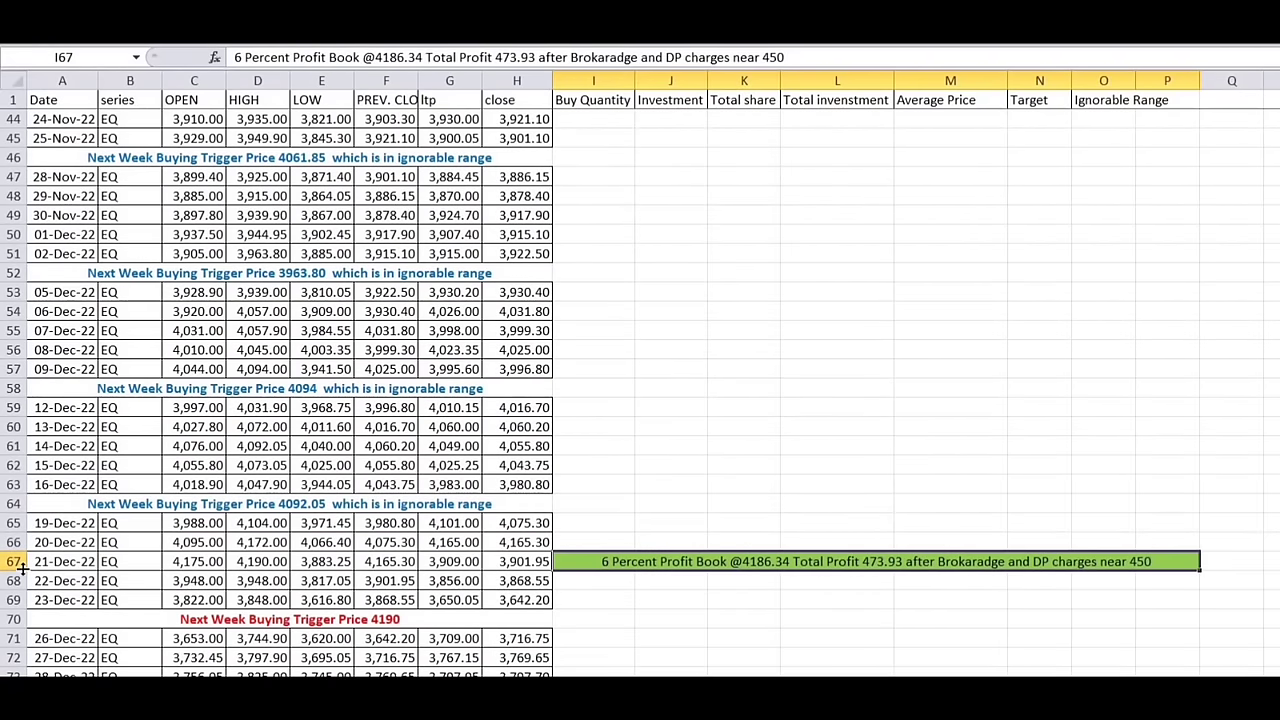
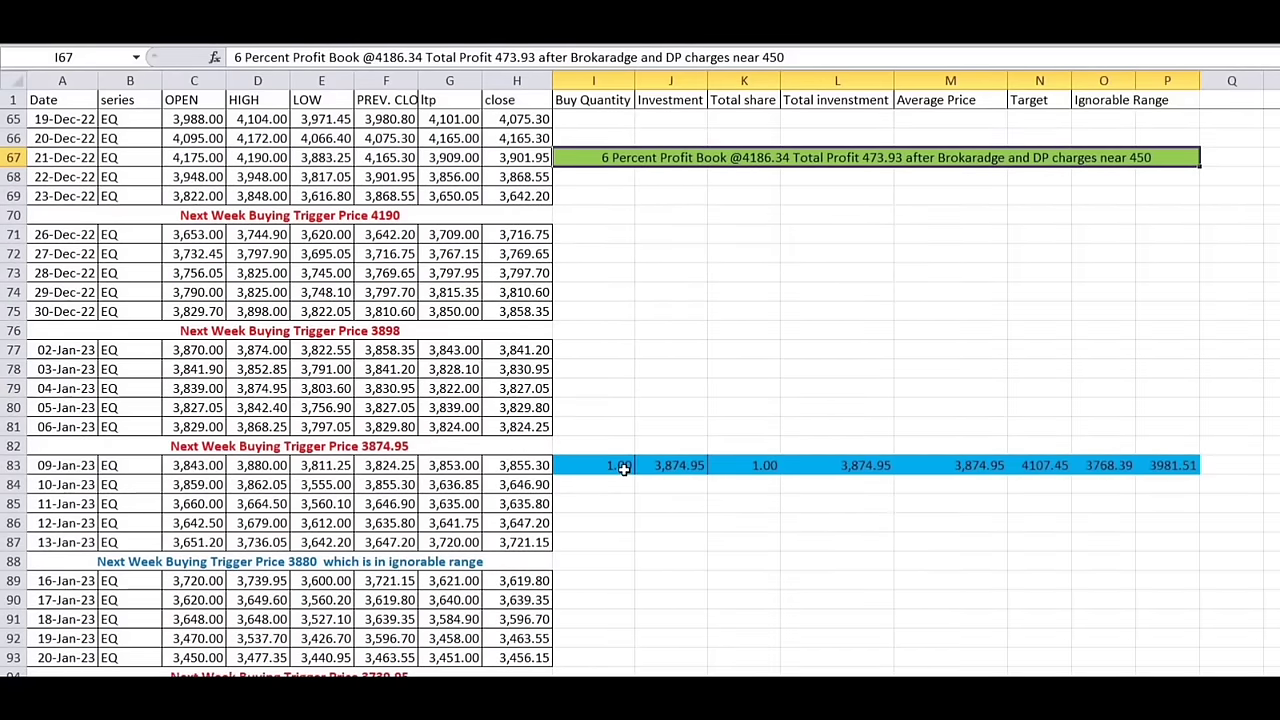
- Examine the 09 January purchase's quantity and lower ignorable limit in row 83 alongside the trigger price in row 88
click(623, 468)
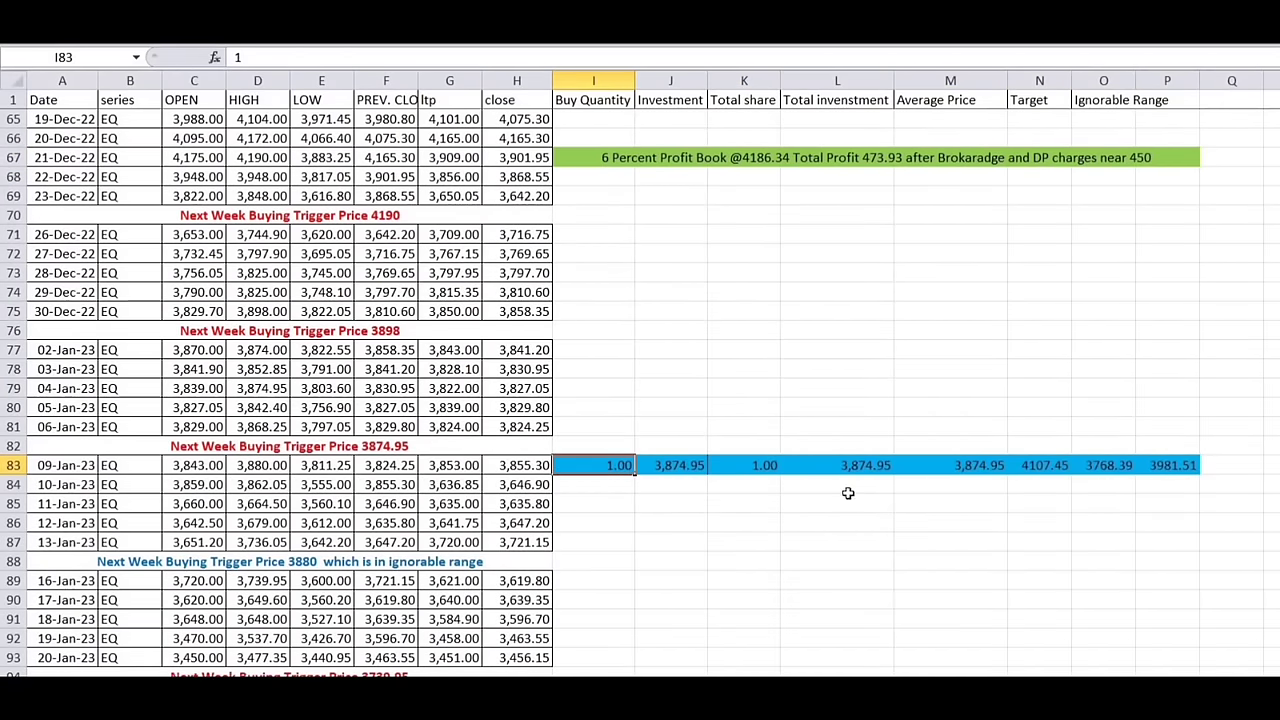
click(1115, 465)
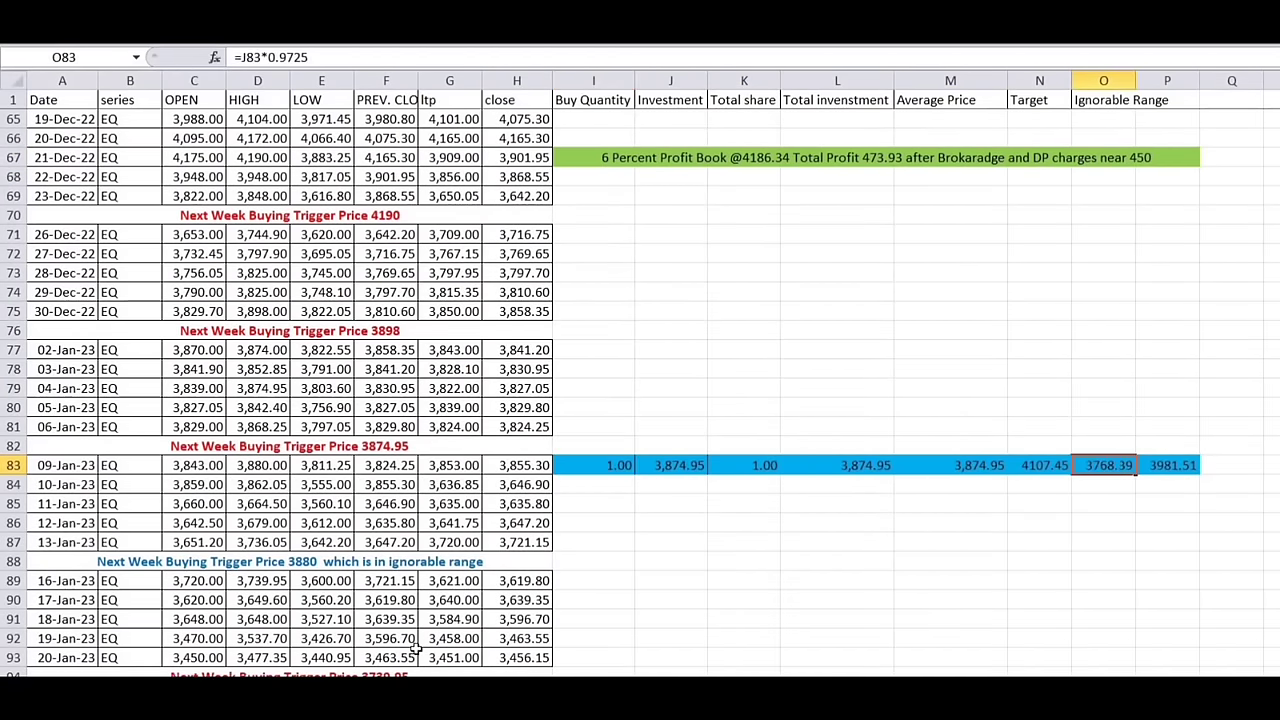
click(352, 580)
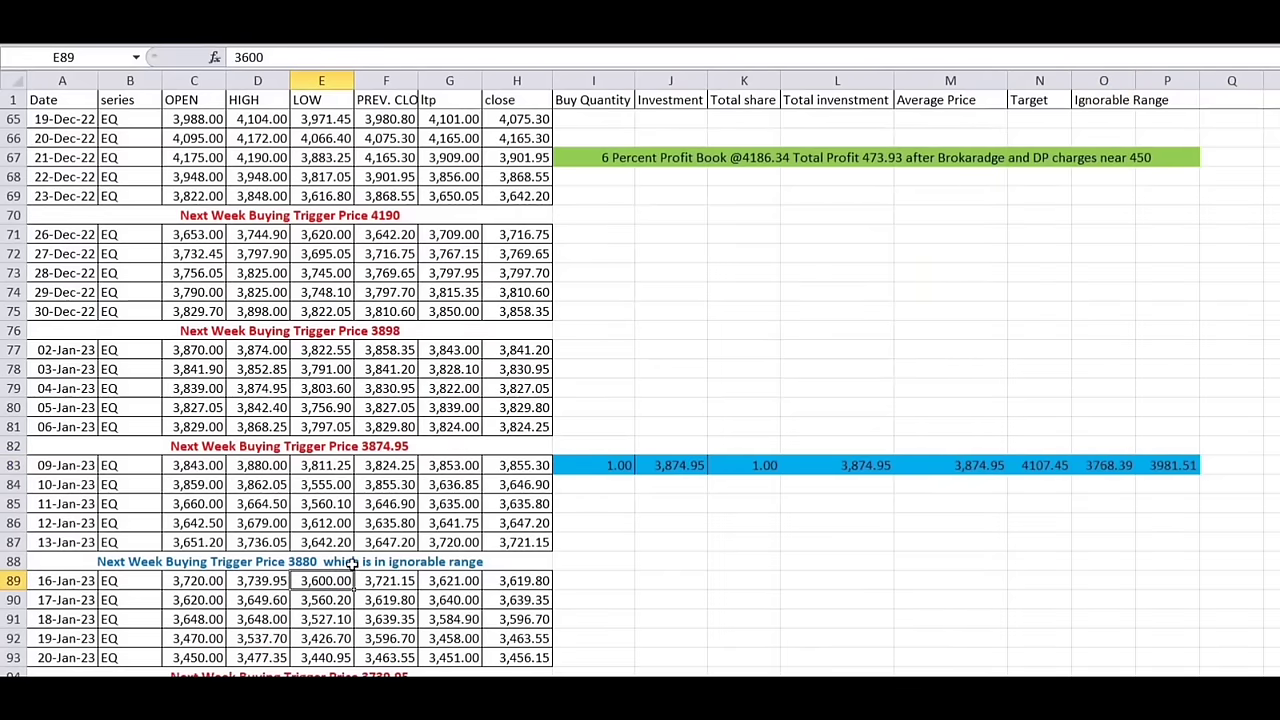
click(352, 562)
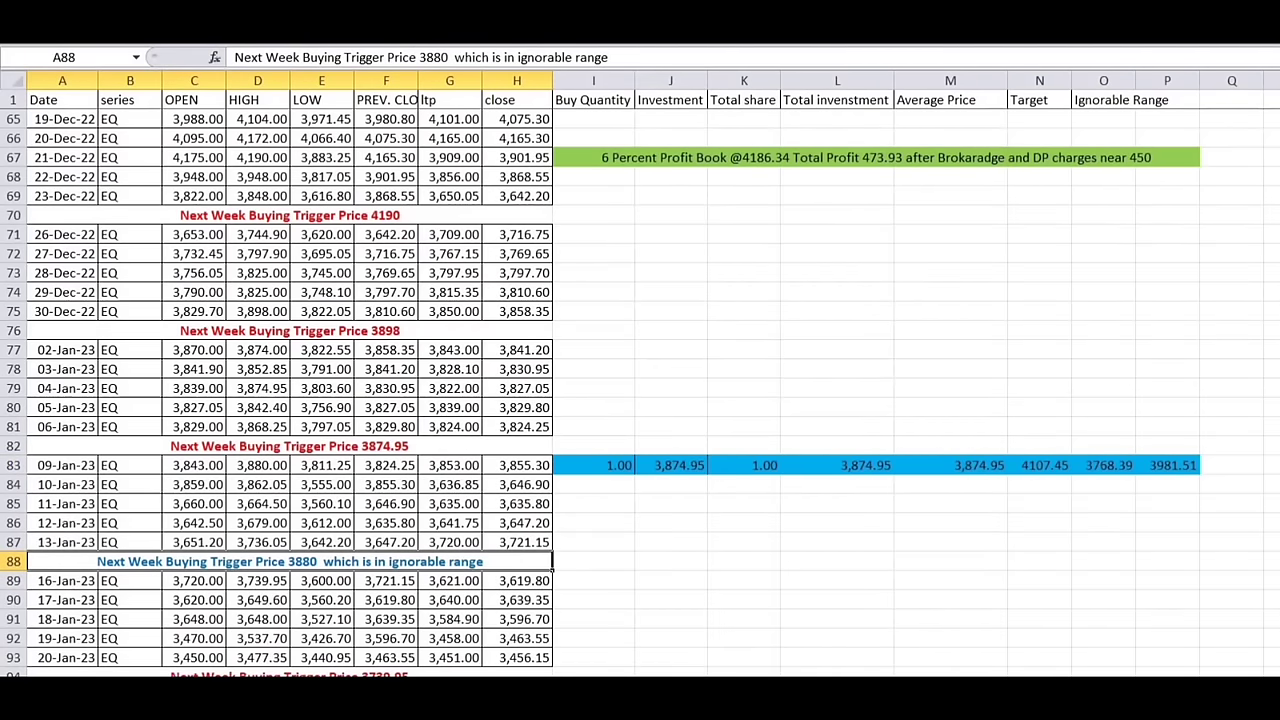
- Review the weekly buying trigger prices in rows 94, 99, 105 and 111 for late January to mid-February 2023
scroll(640, 390, down, 5)
scroll(797, 275, down, 1)
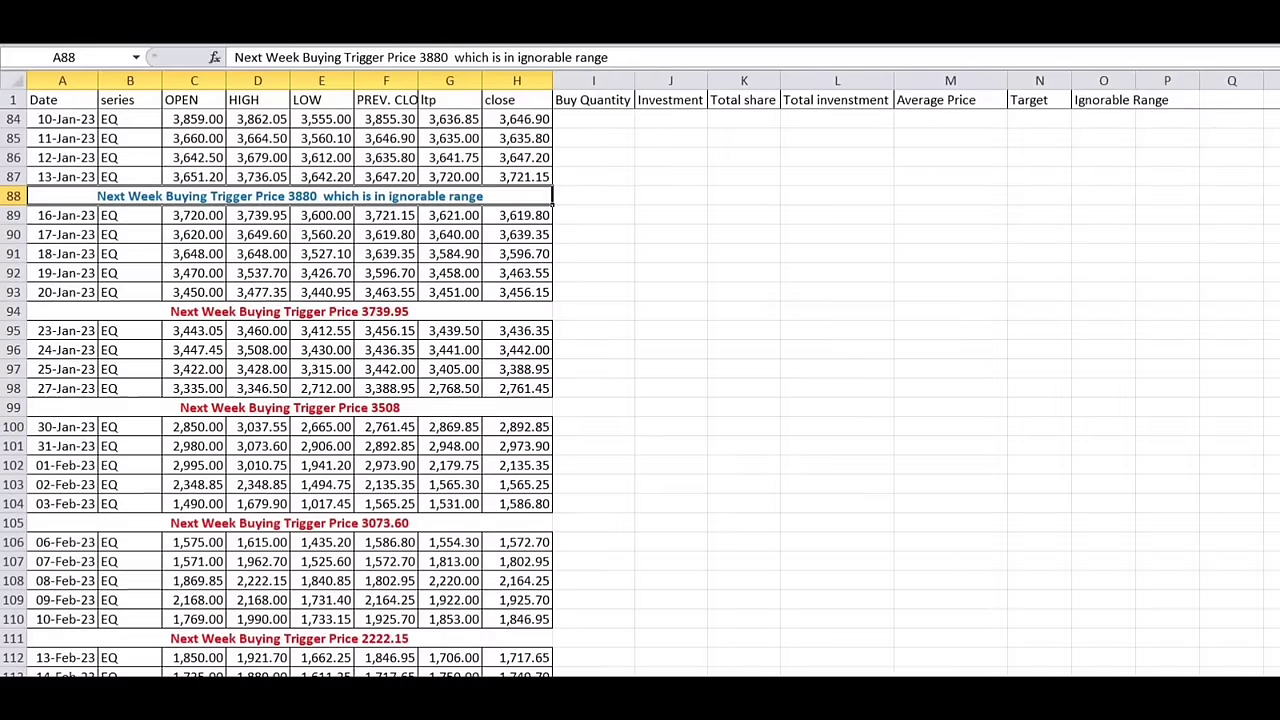
click(488, 311)
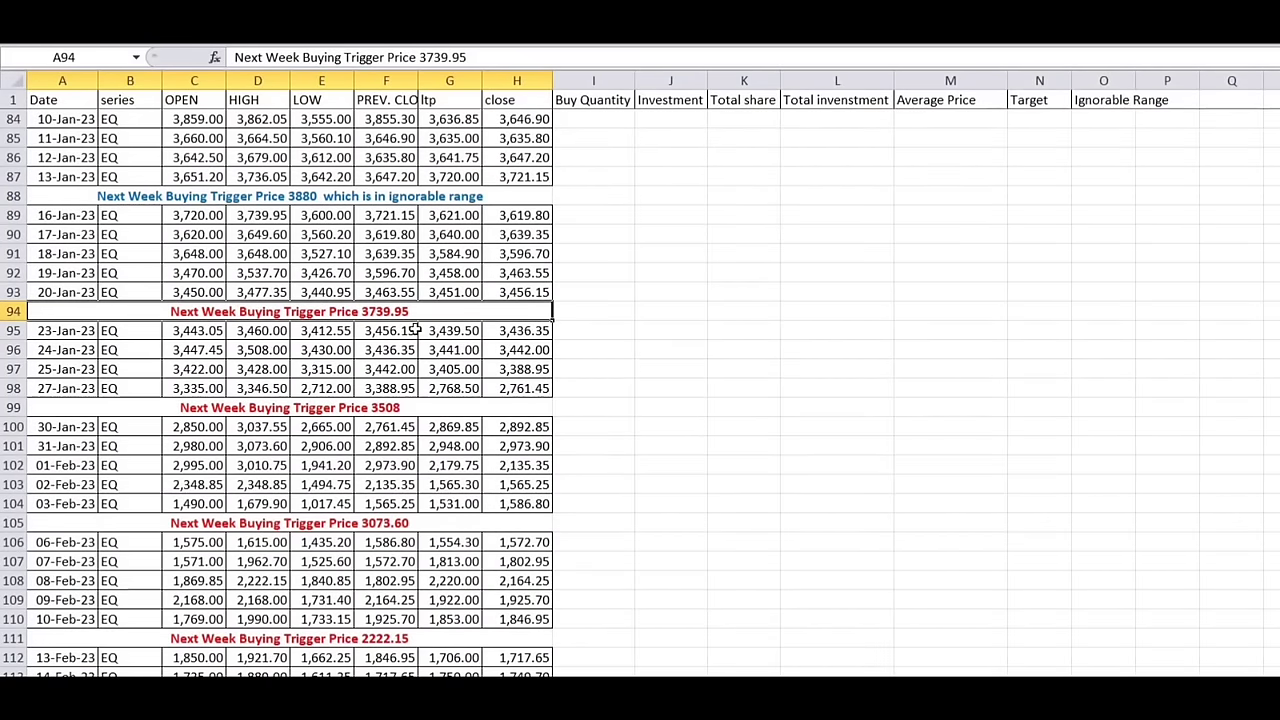
click(373, 408)
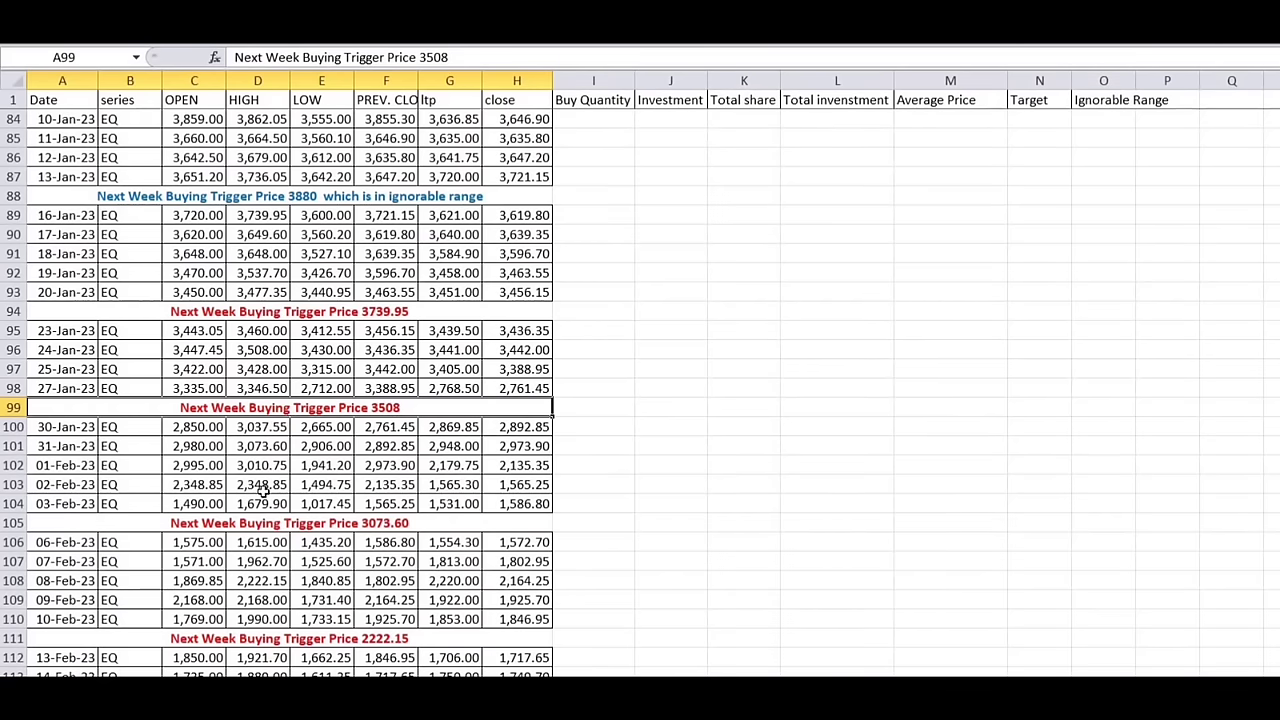
click(380, 529)
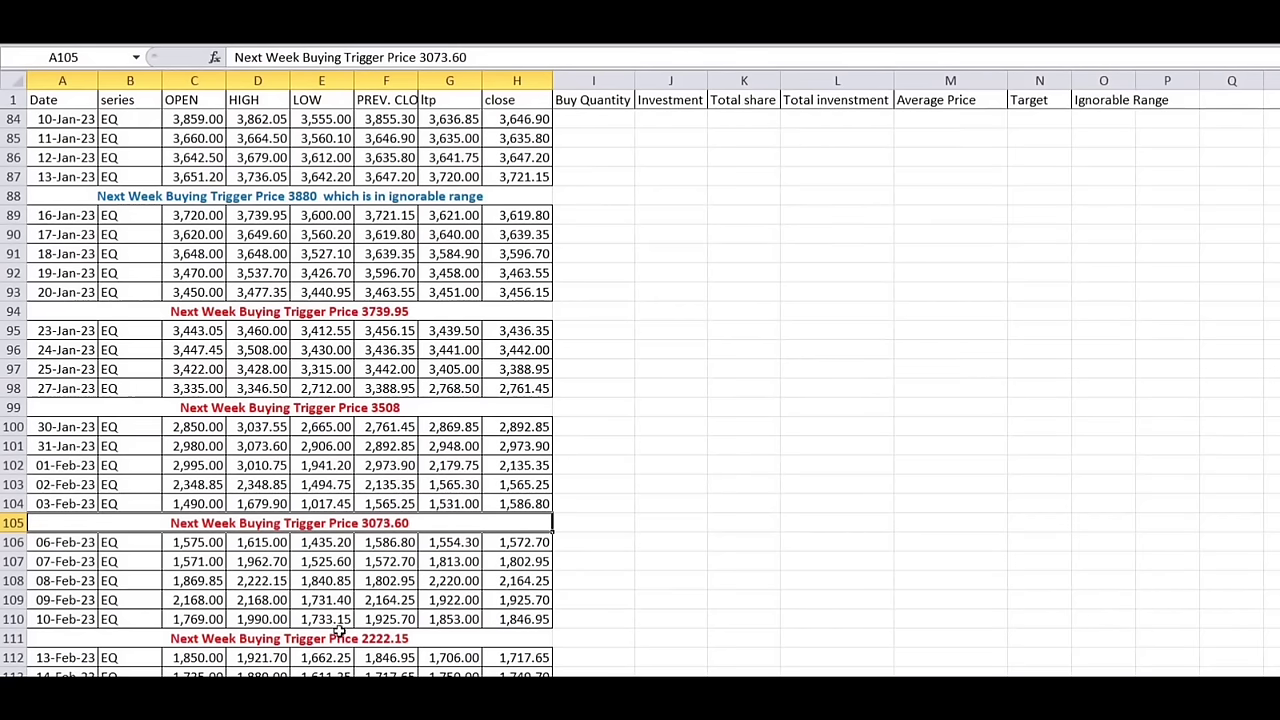
click(370, 655)
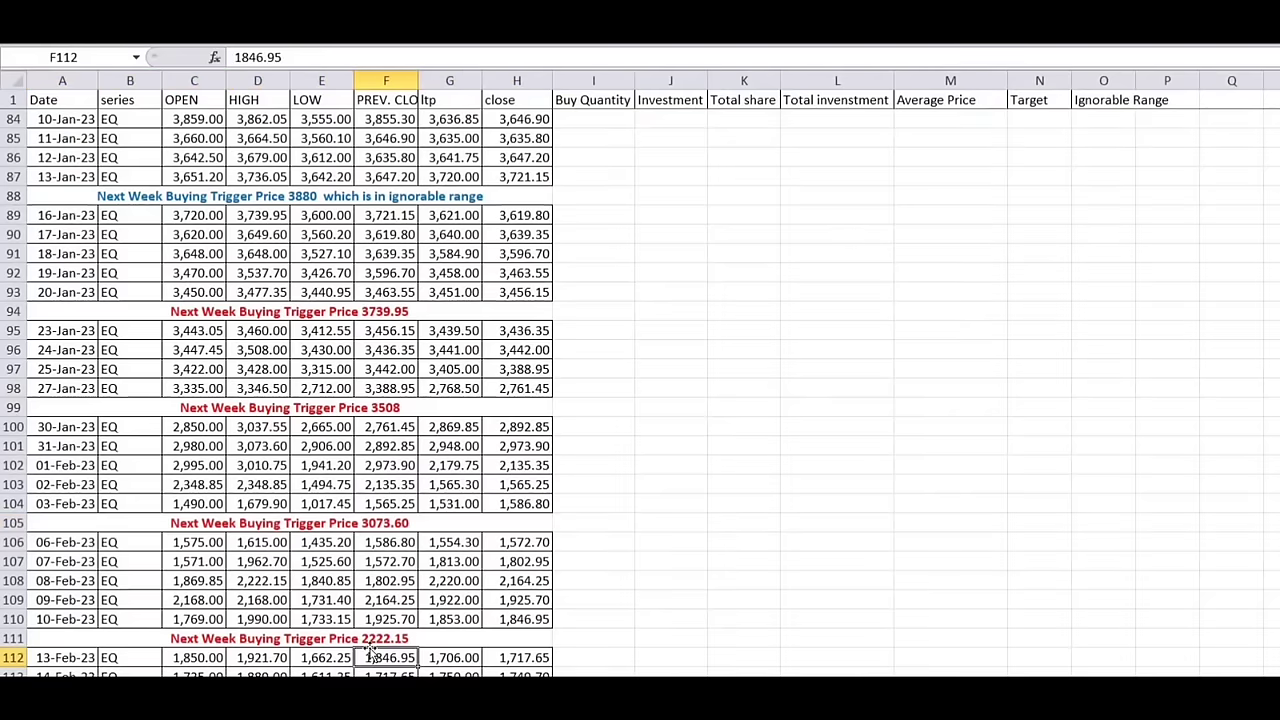
click(404, 636)
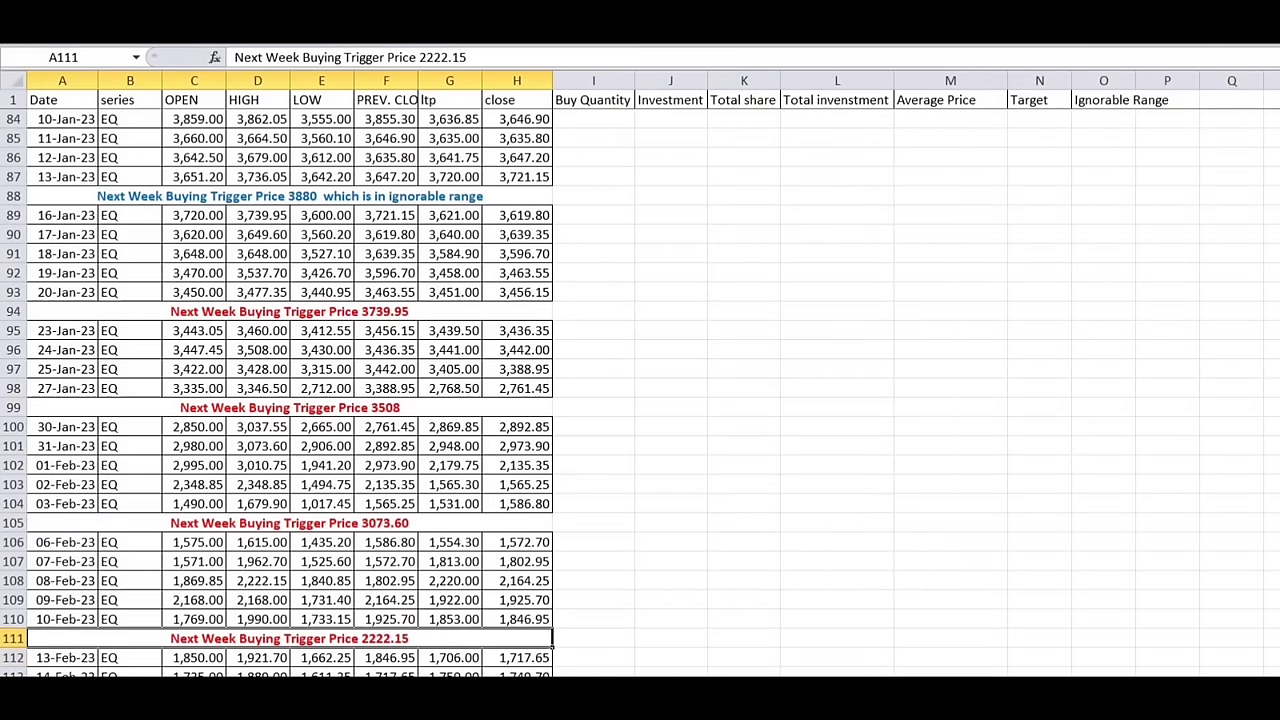
- Compare the trigger price in row 123 with the 03 March low, high and open in row 128
scroll(640, 390, down, 8)
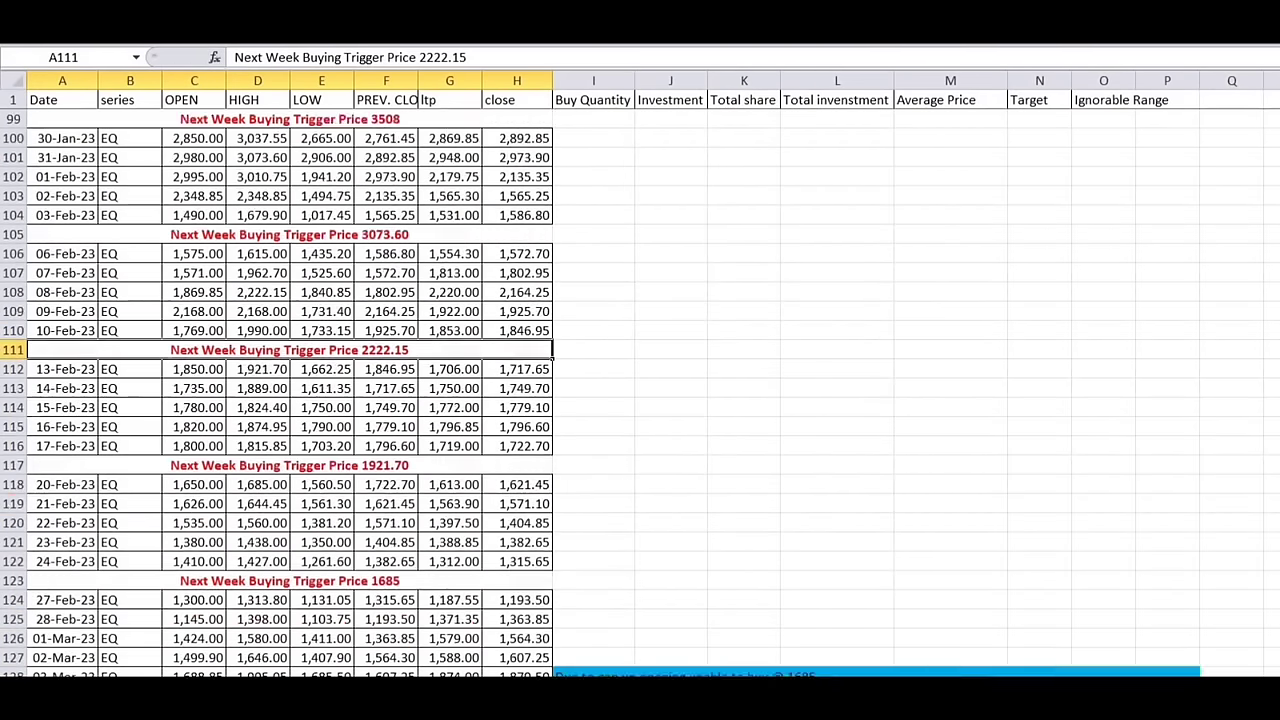
scroll(640, 390, down, 1)
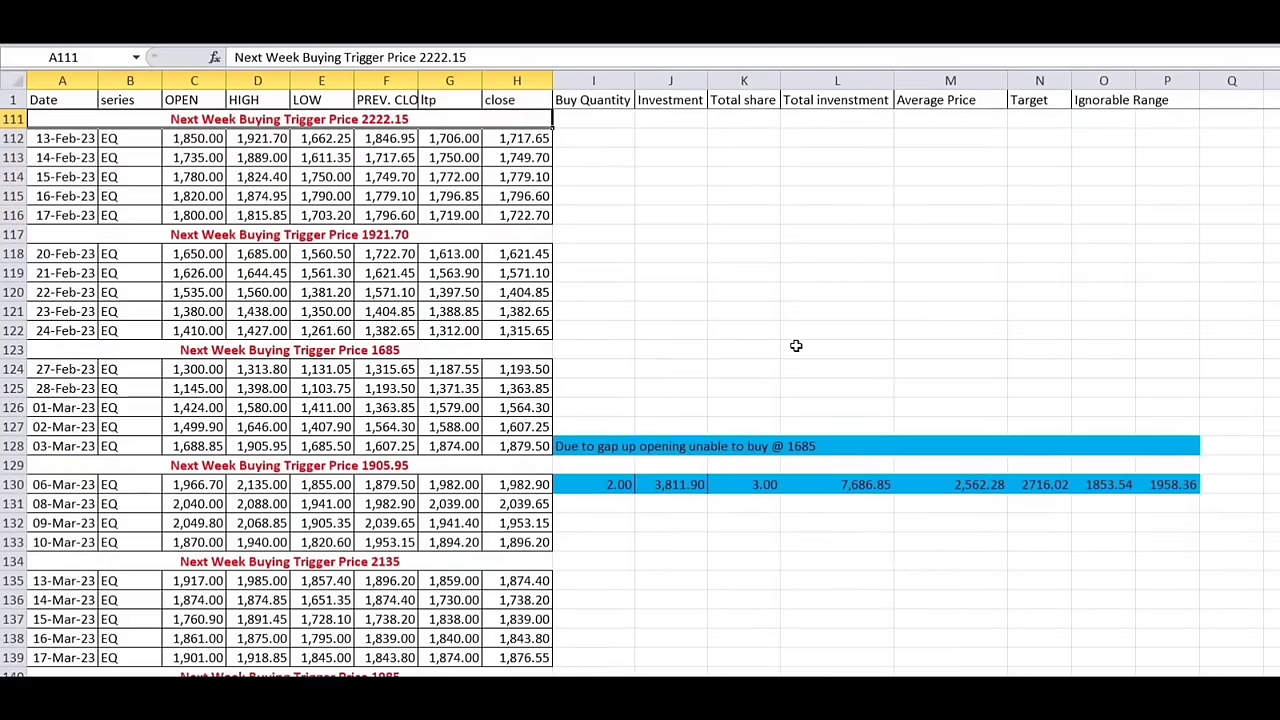
click(390, 347)
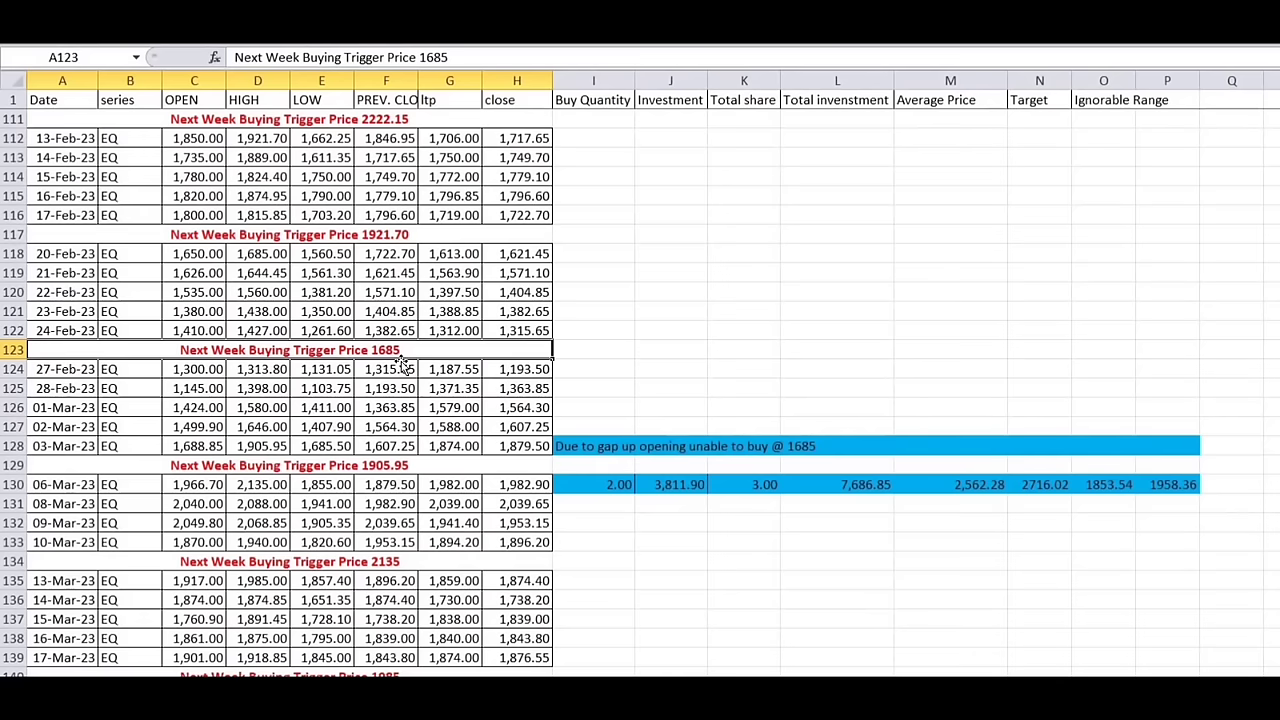
click(330, 448)
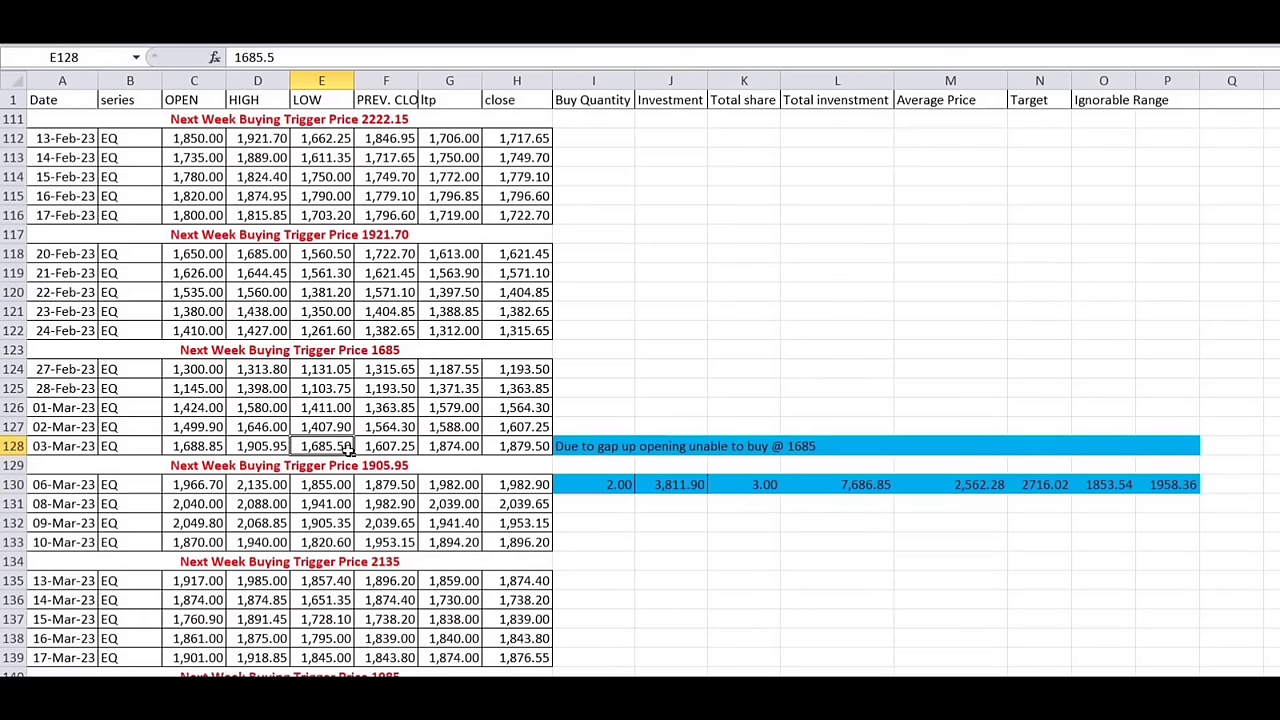
click(259, 452)
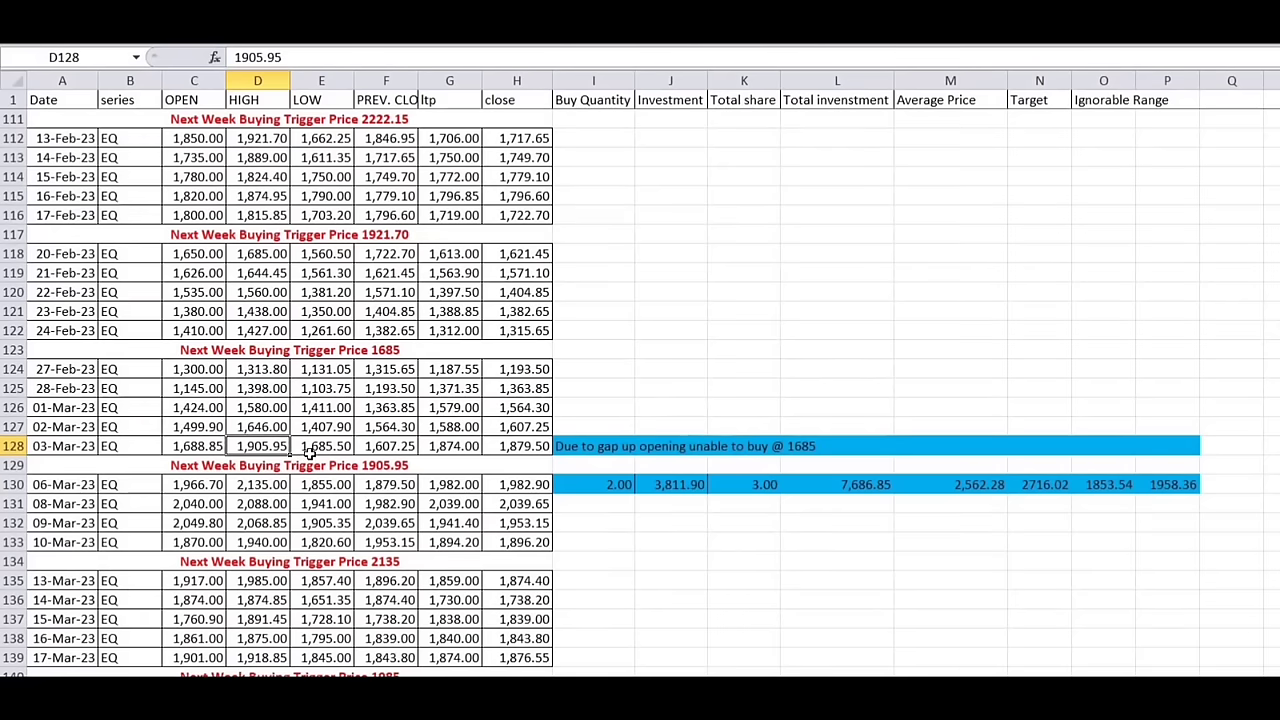
click(383, 353)
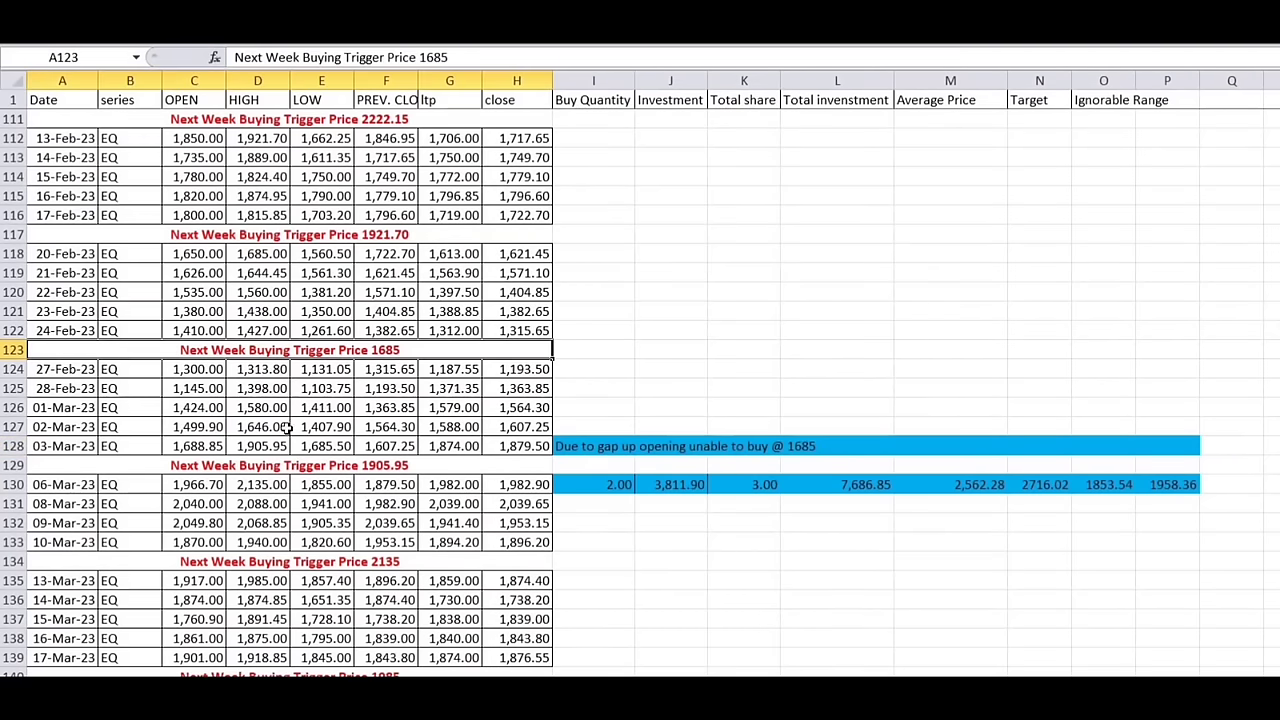
click(265, 446)
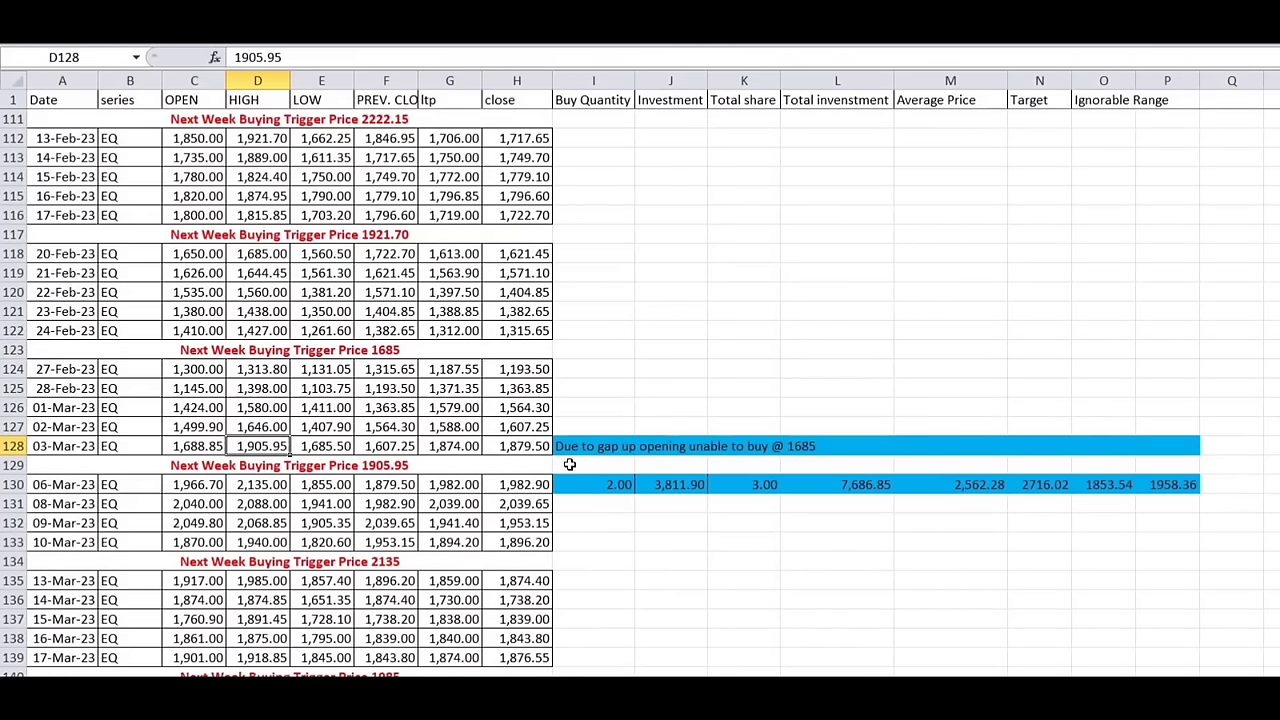
click(205, 446)
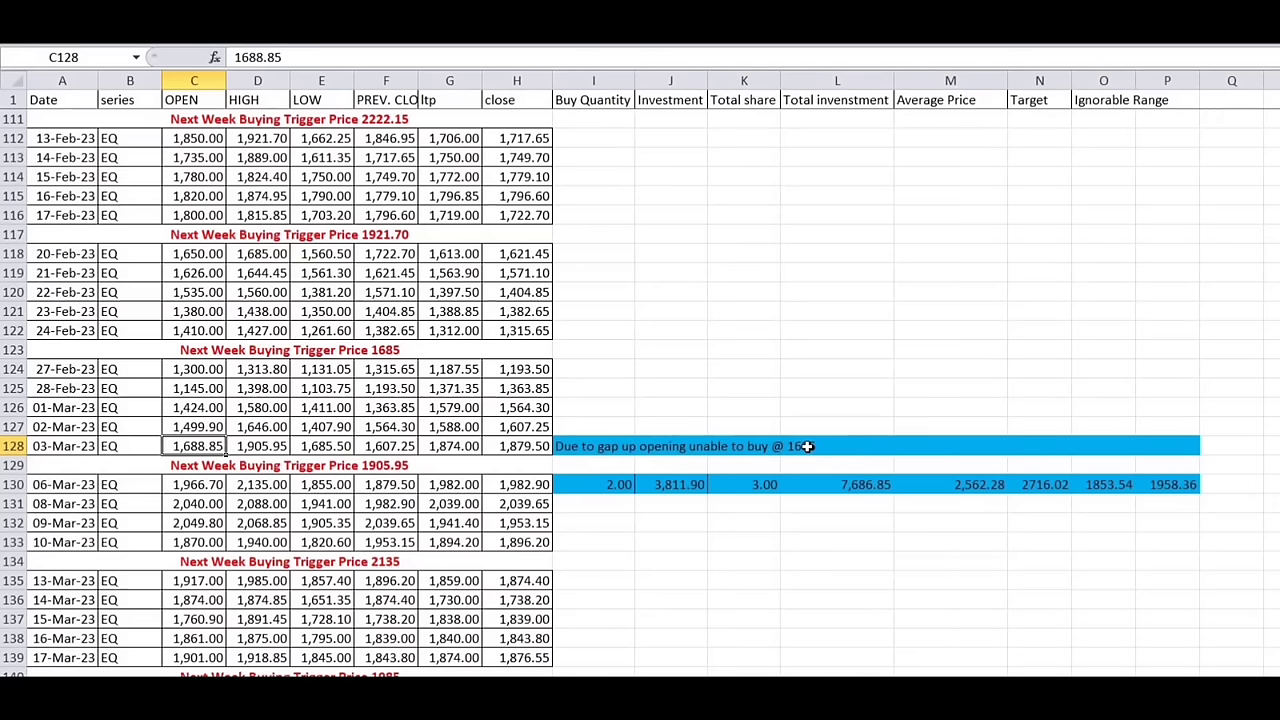
- Compare the trigger prices in rows 123 and 129 with the 03 March high and the gap-up note in row 128
click(407, 352)
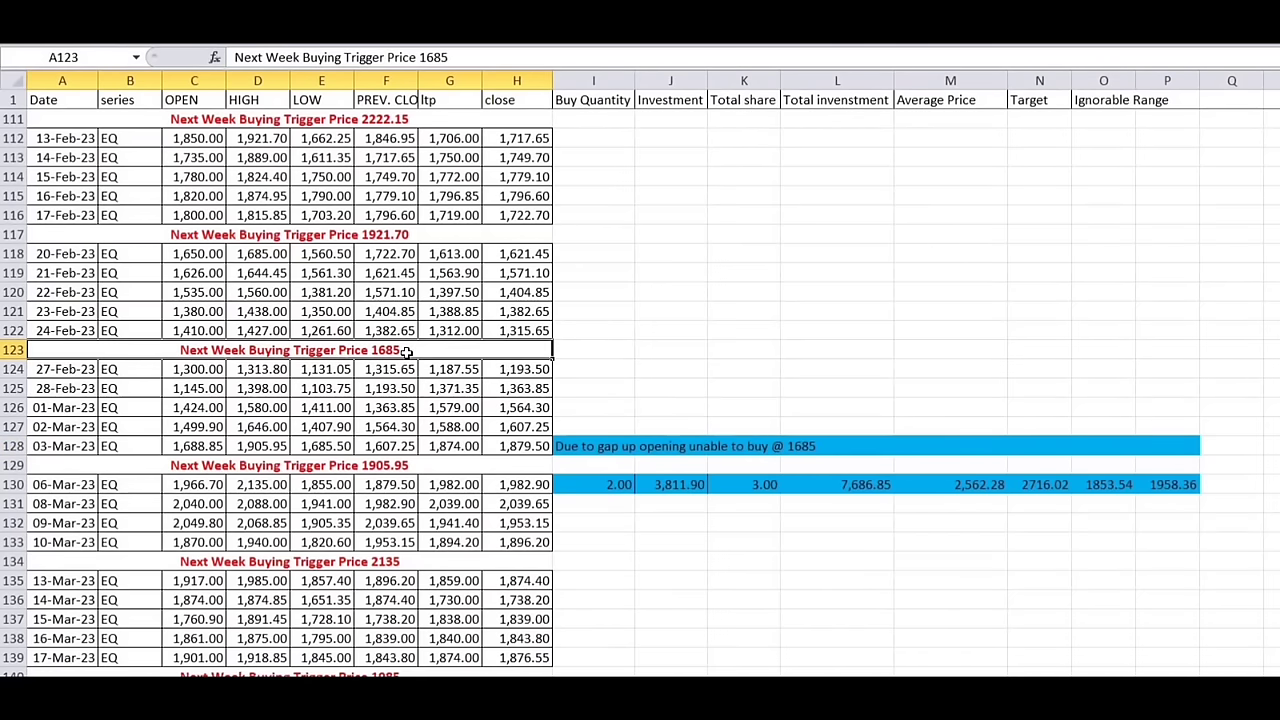
click(375, 467)
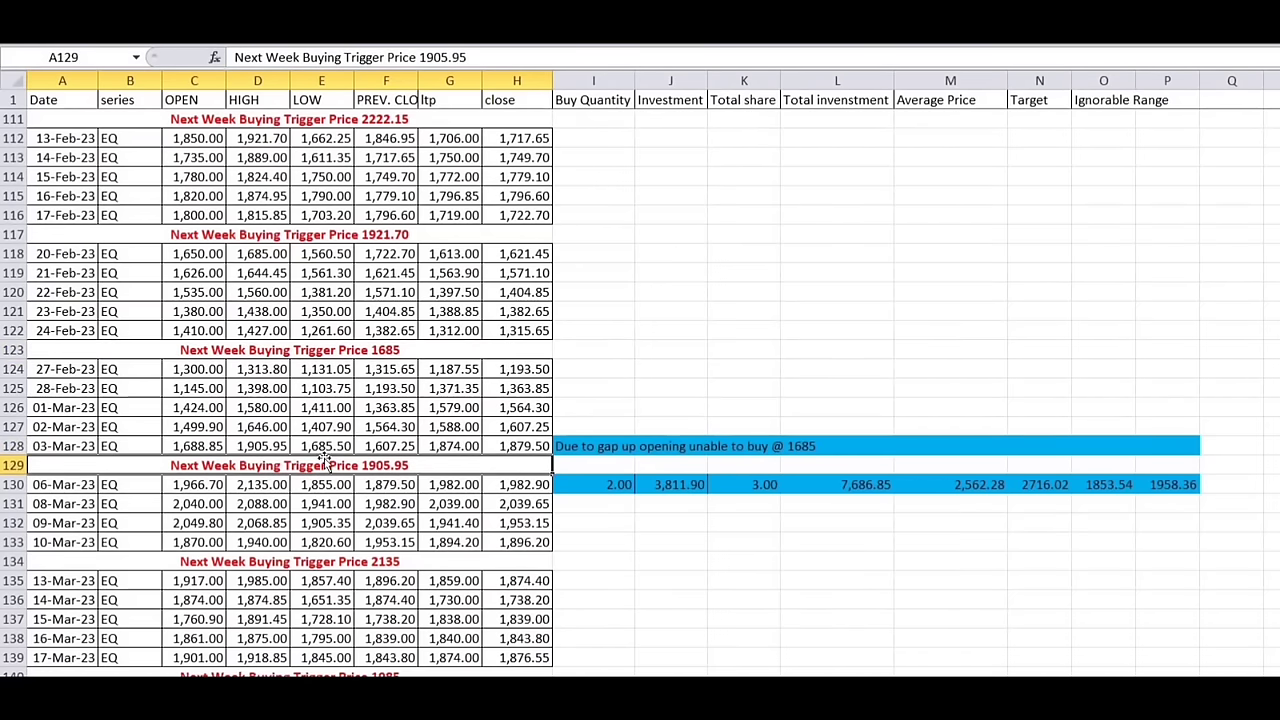
click(246, 448)
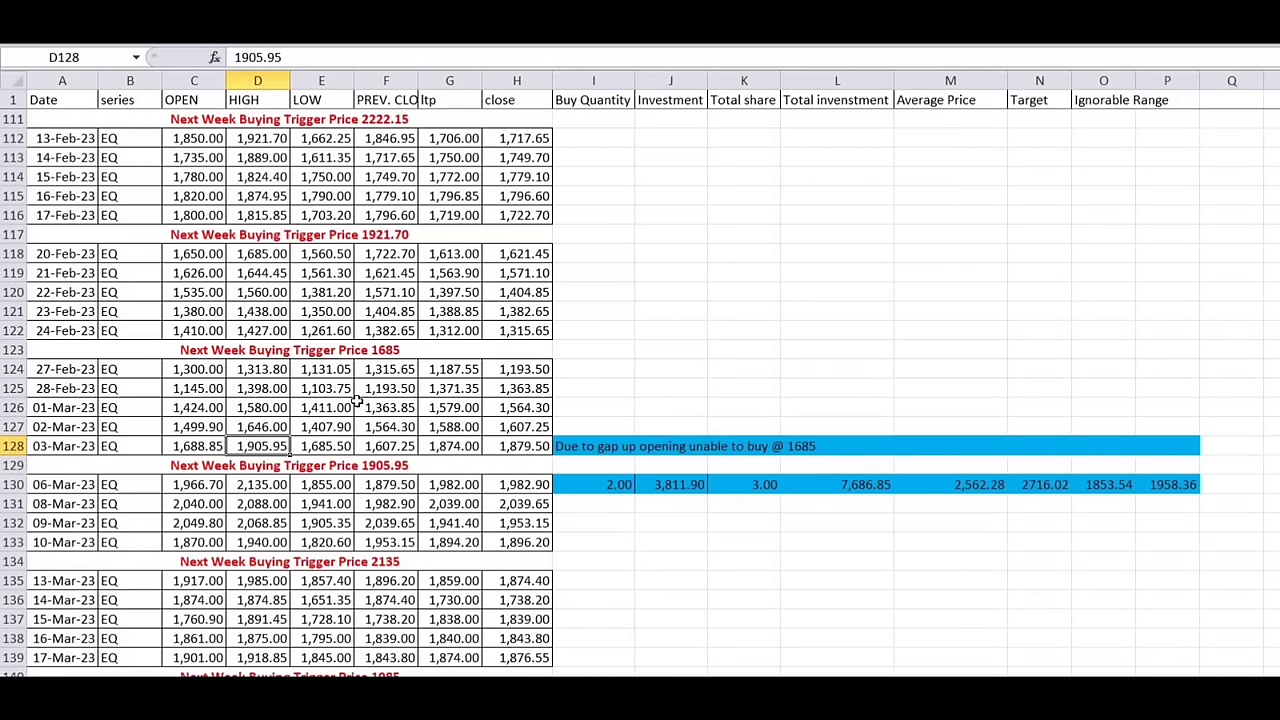
click(605, 445)
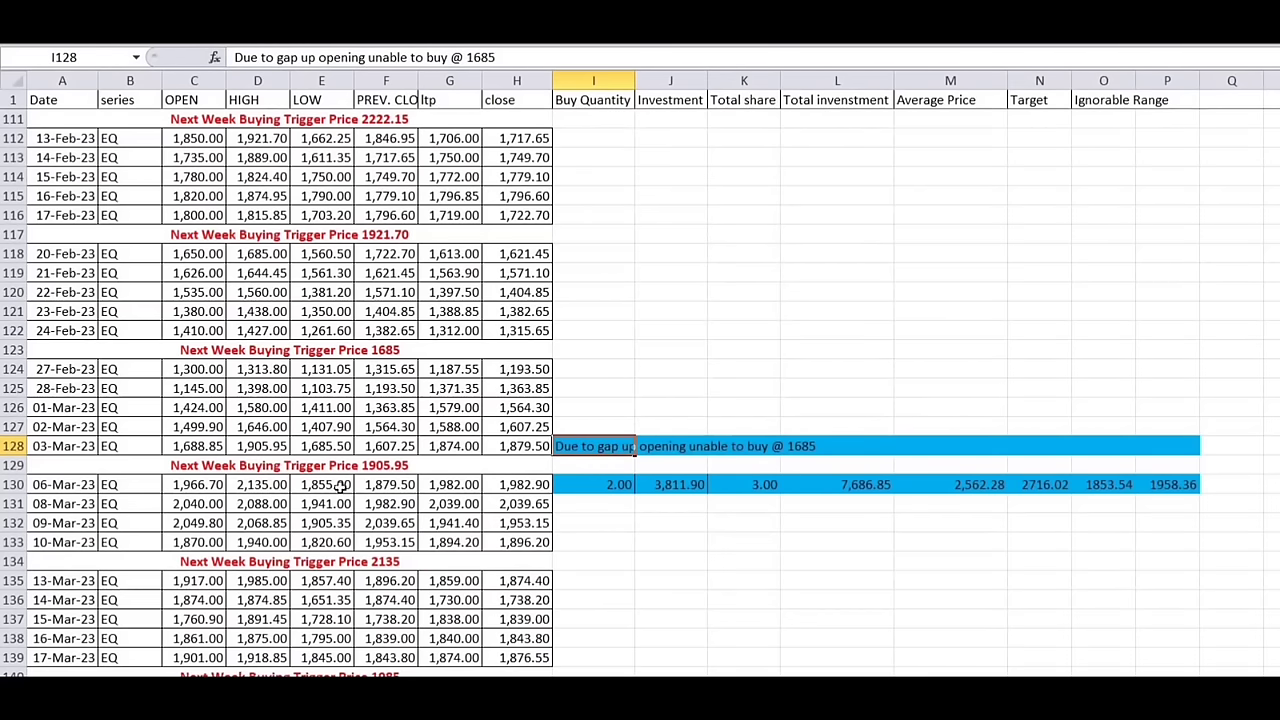
- Compare the trigger price in row 129 with the 06 March high, open, low and last traded price in row 130
click(386, 472)
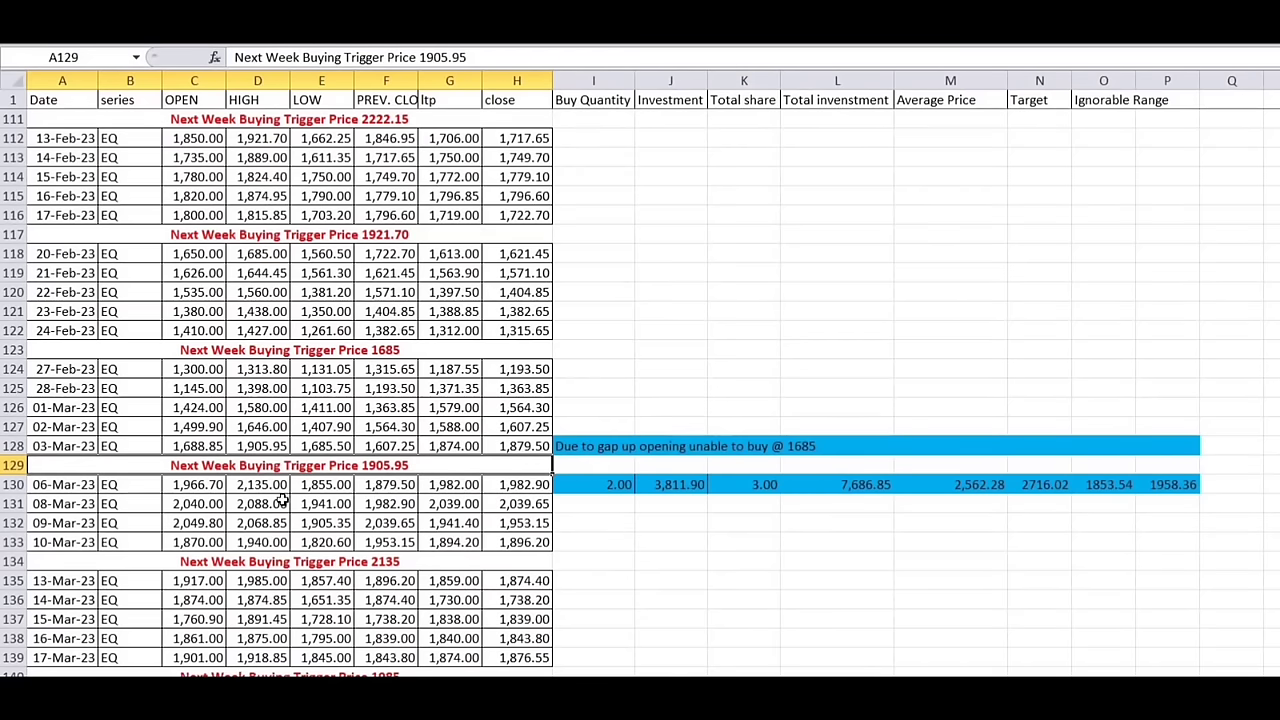
click(247, 484)
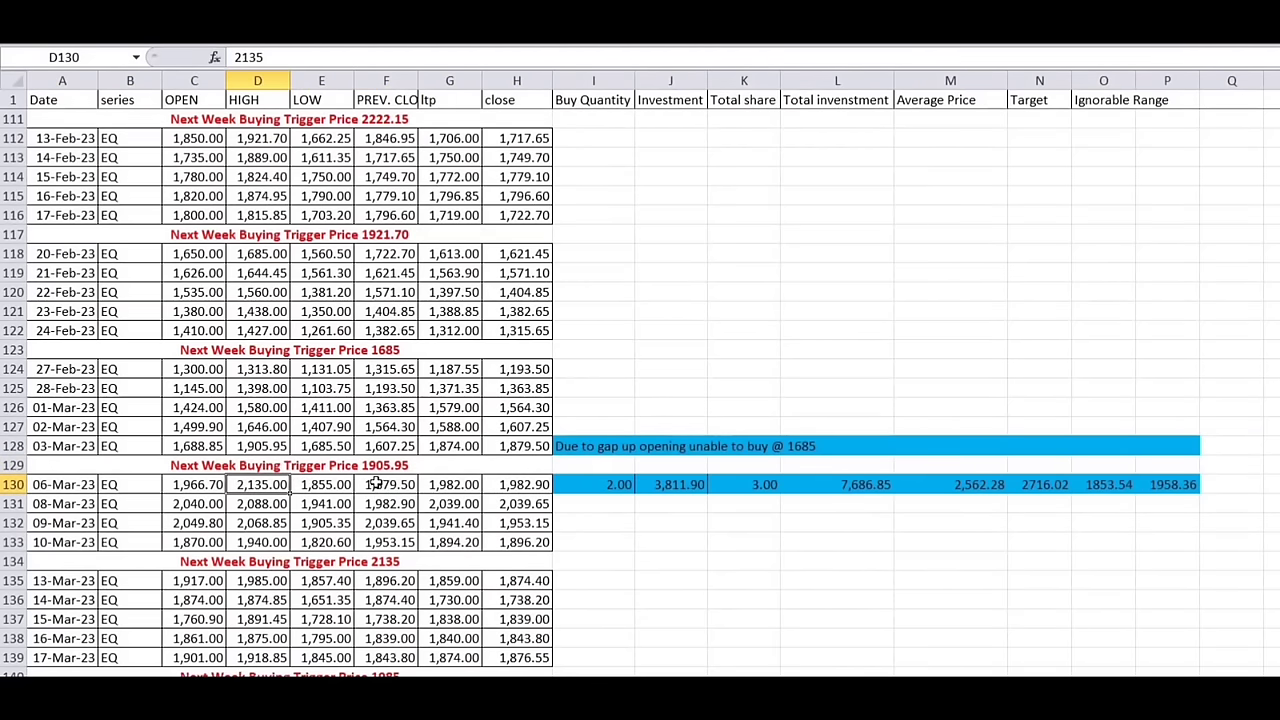
click(191, 484)
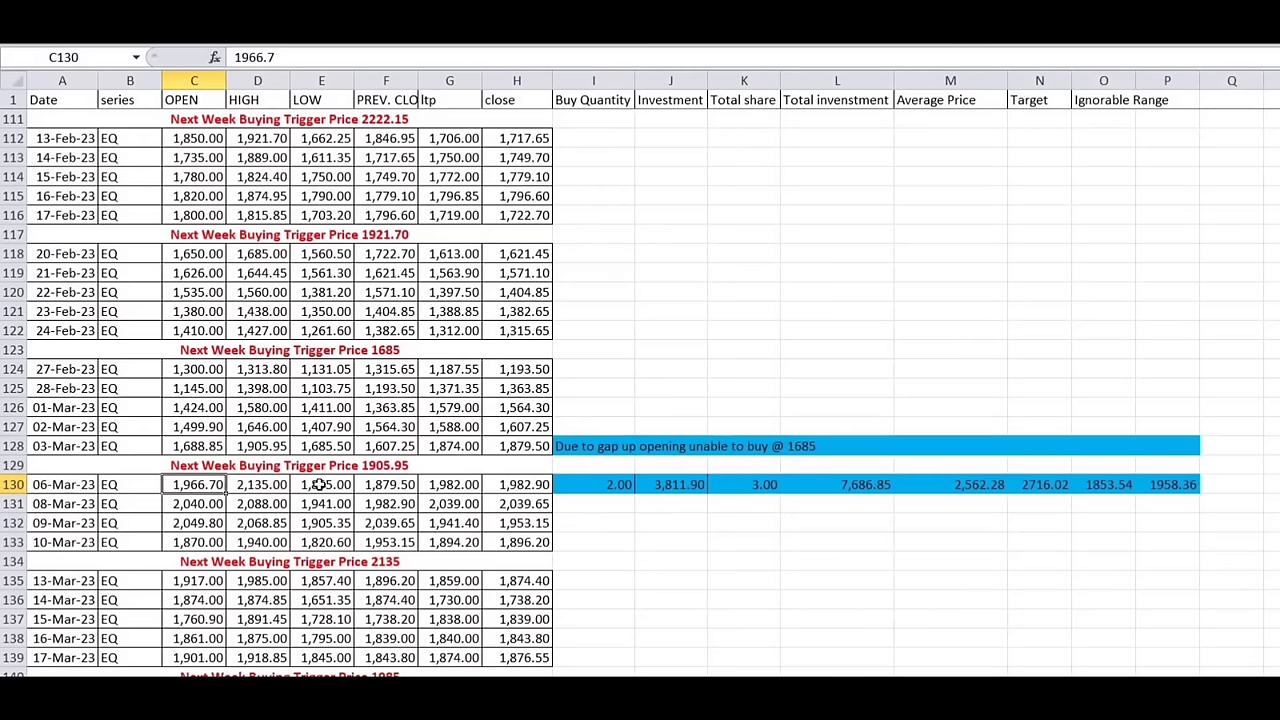
click(318, 484)
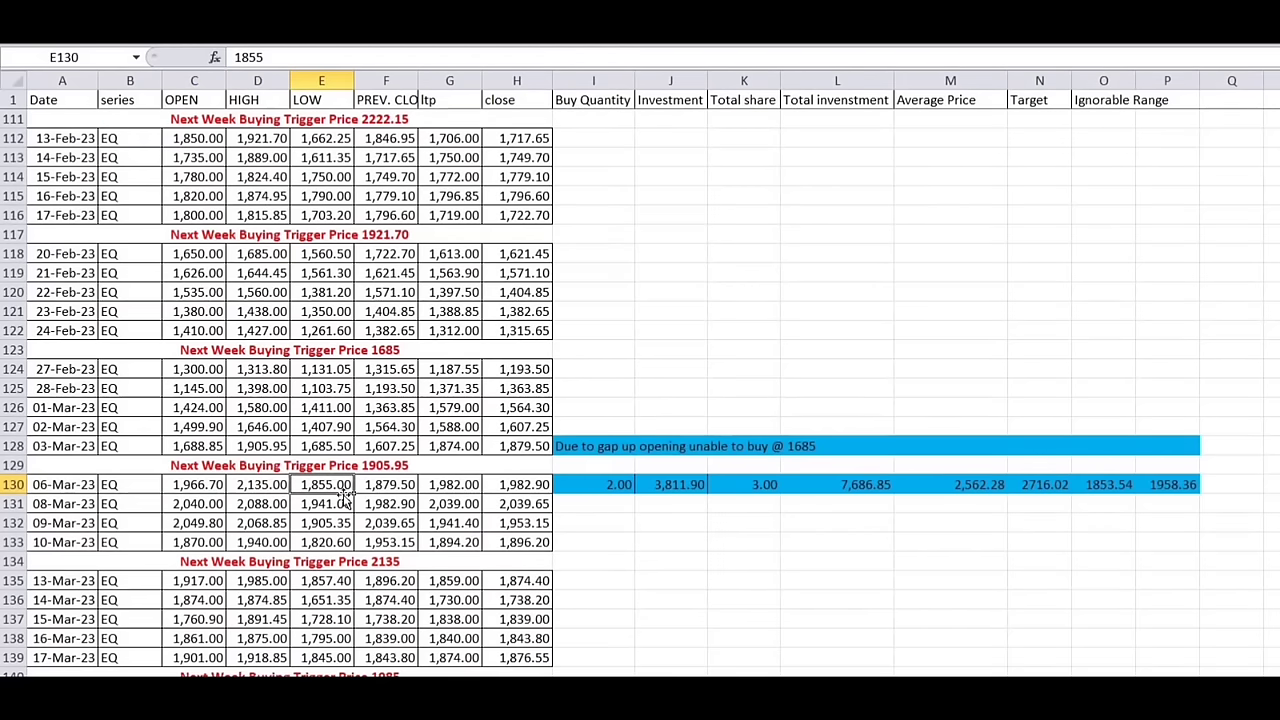
click(433, 486)
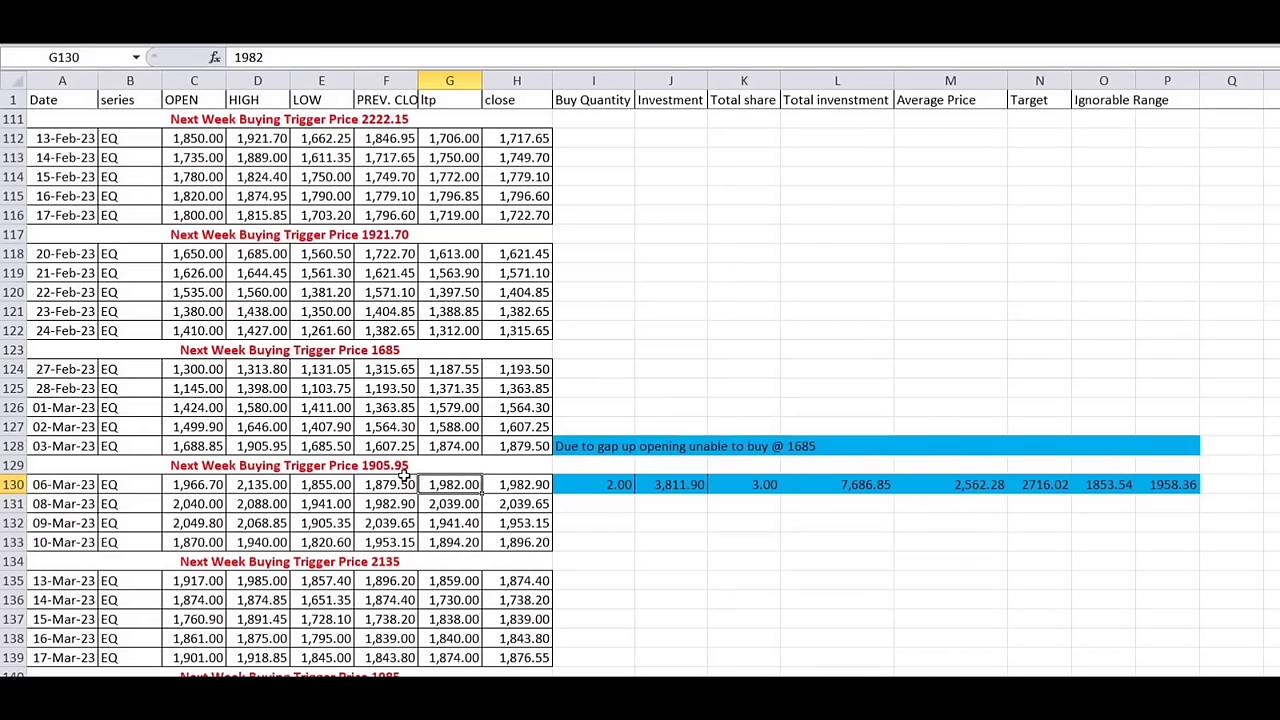
- Check the 06 March purchase's buy quantity, investment formula and total shares in row 130
click(608, 487)
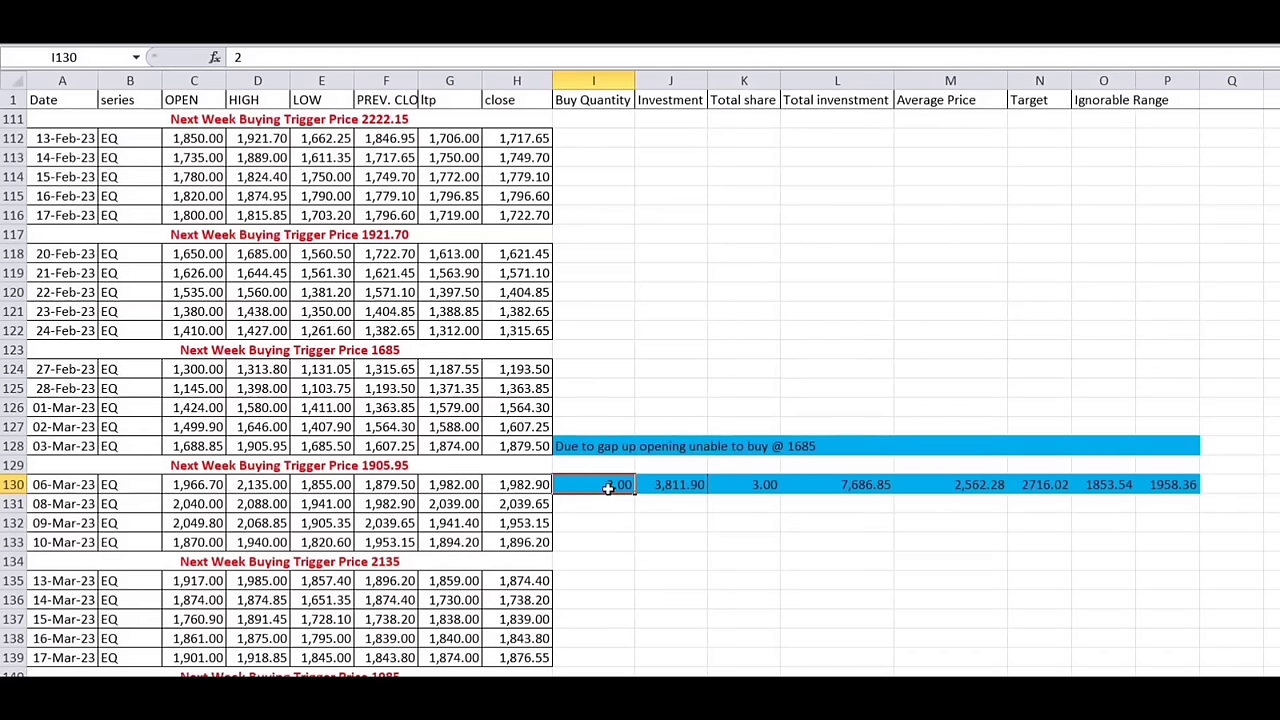
click(698, 494)
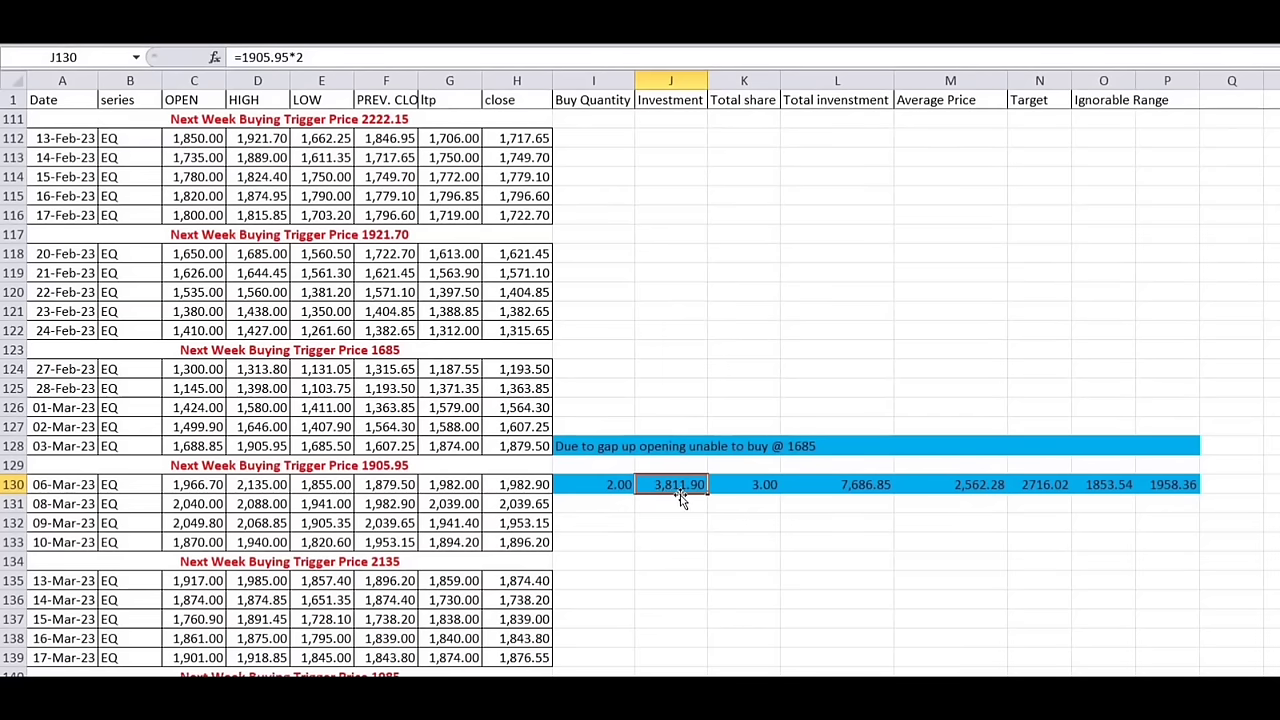
click(731, 490)
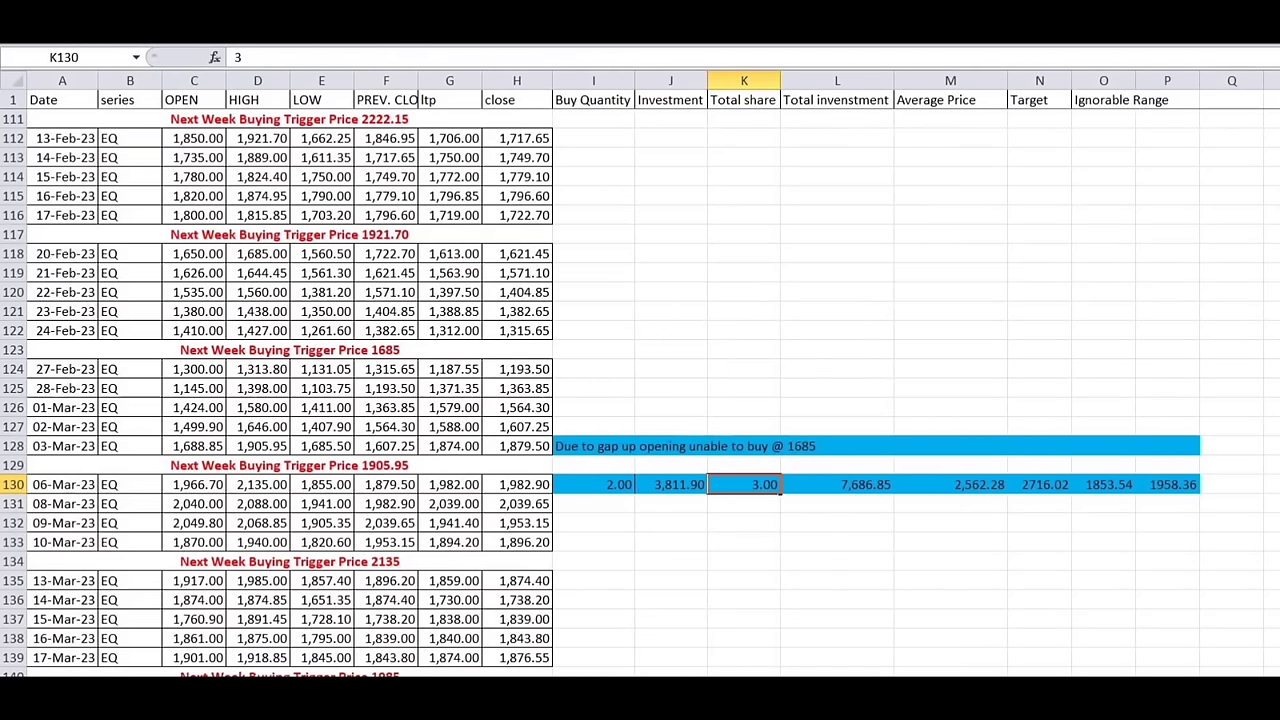
scroll(600, 390, up, 10)
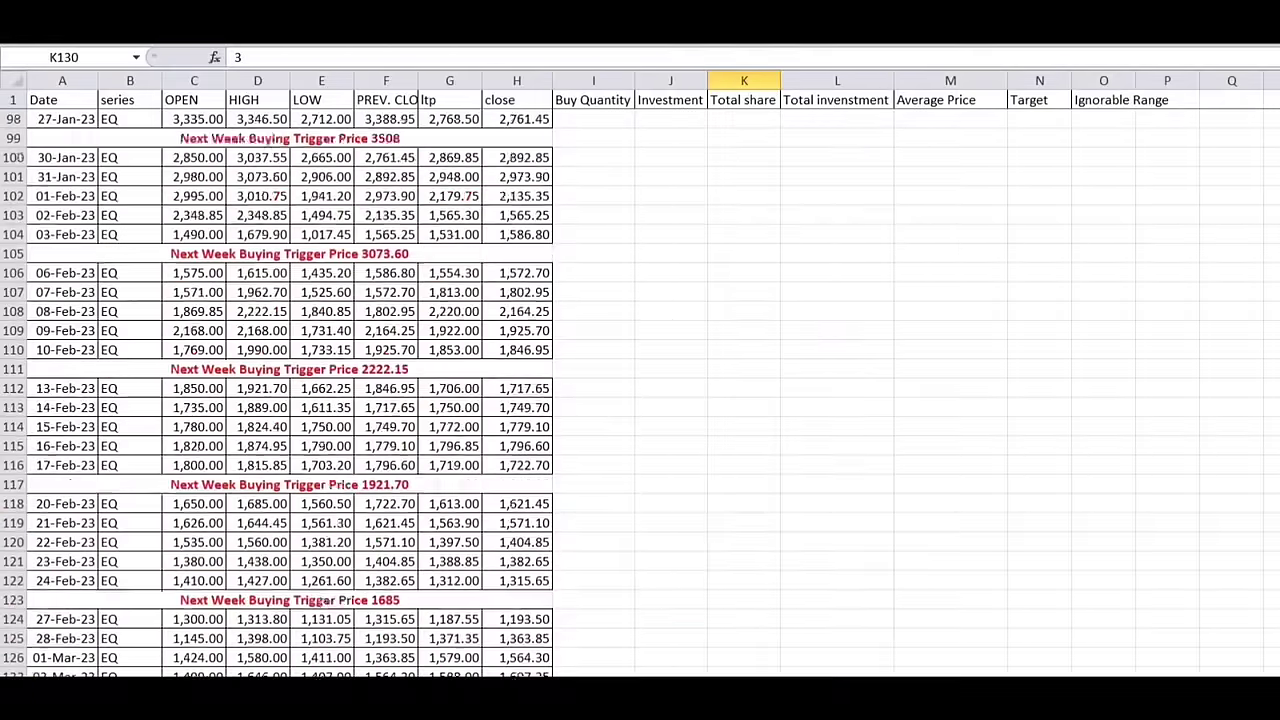
scroll(600, 390, up, 2)
- Review the 02 May purchase's total investment, total shares and target in row 173, plus the 22 May profit-booking note in row 190
scroll(600, 390, down, 10)
scroll(600, 390, down, 19)
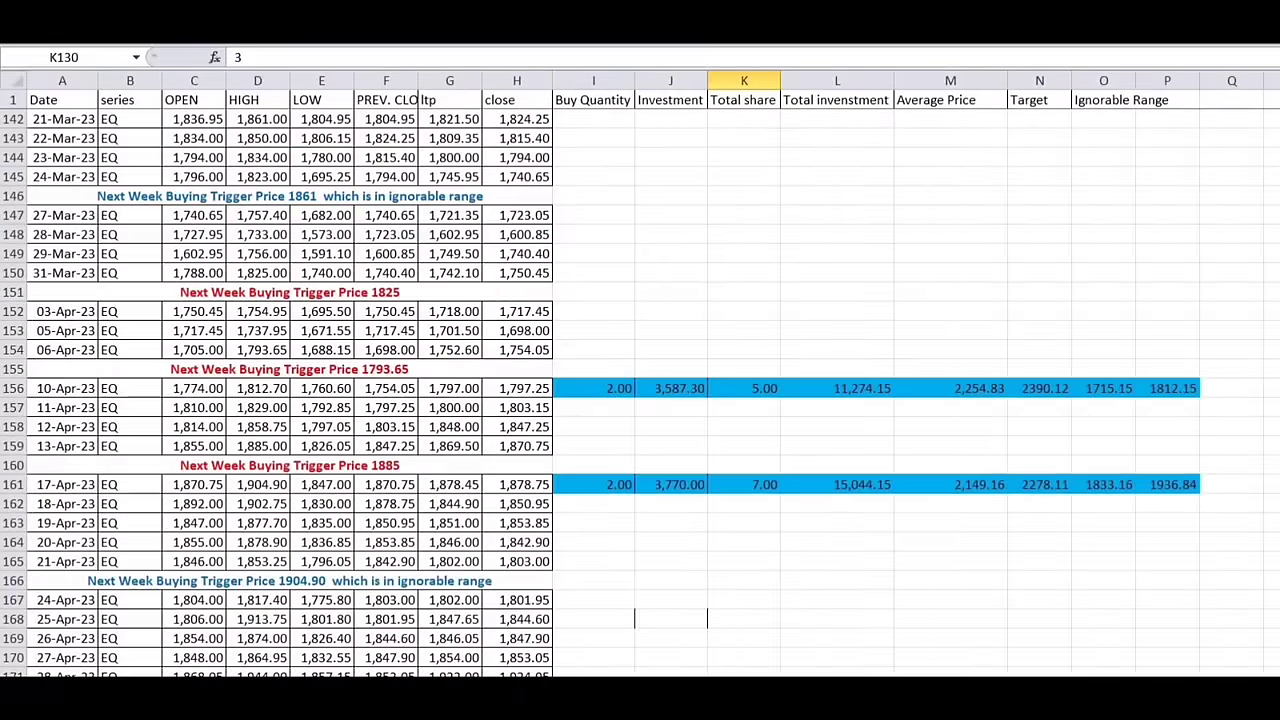
scroll(849, 260, down, 2)
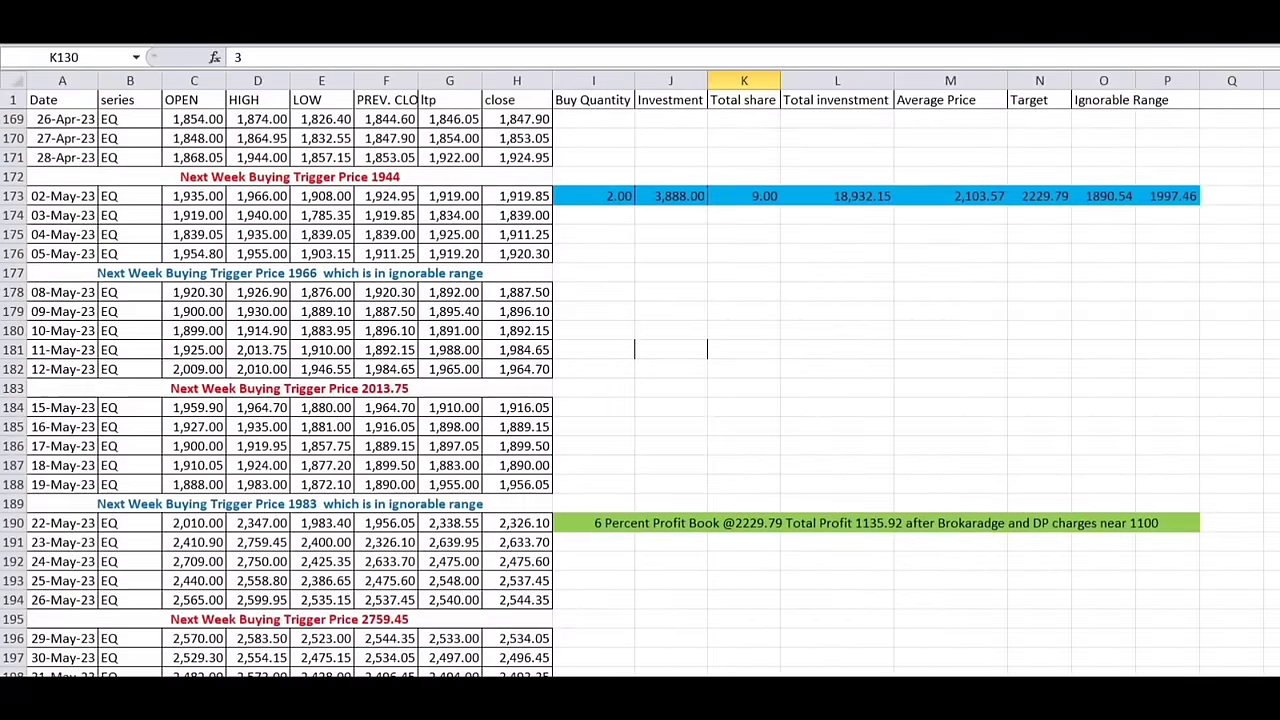
click(826, 198)
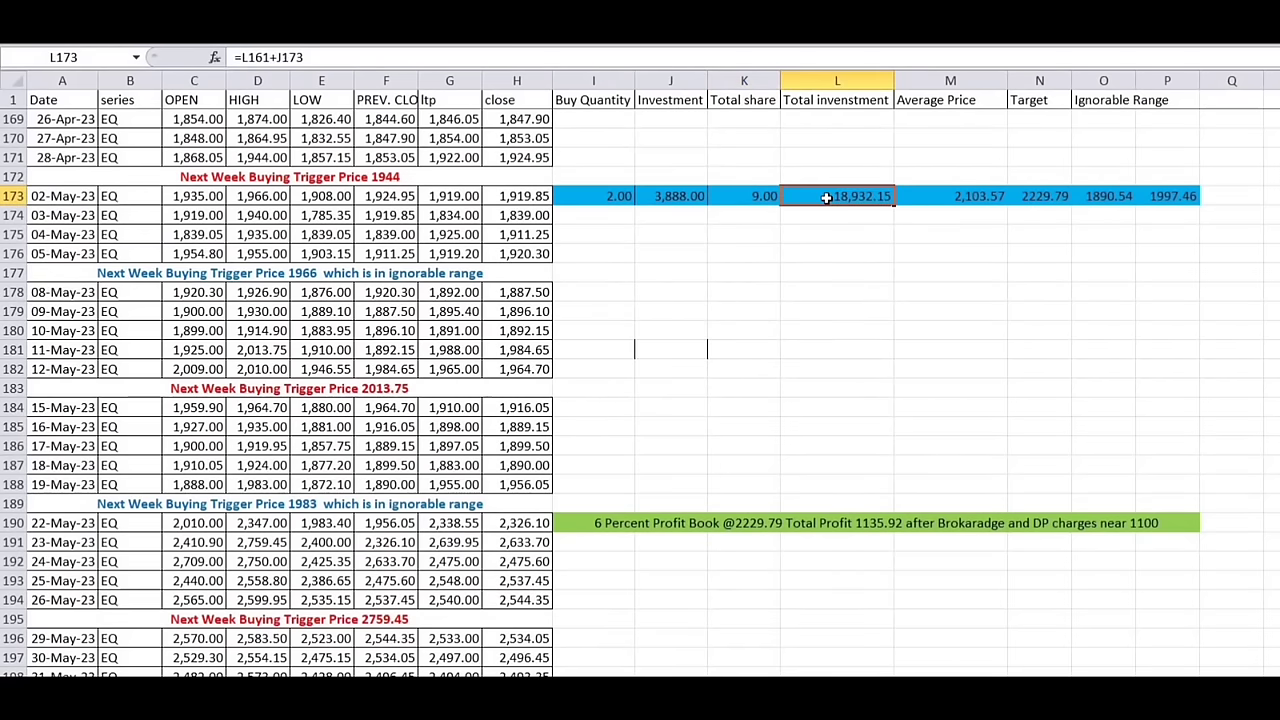
click(763, 199)
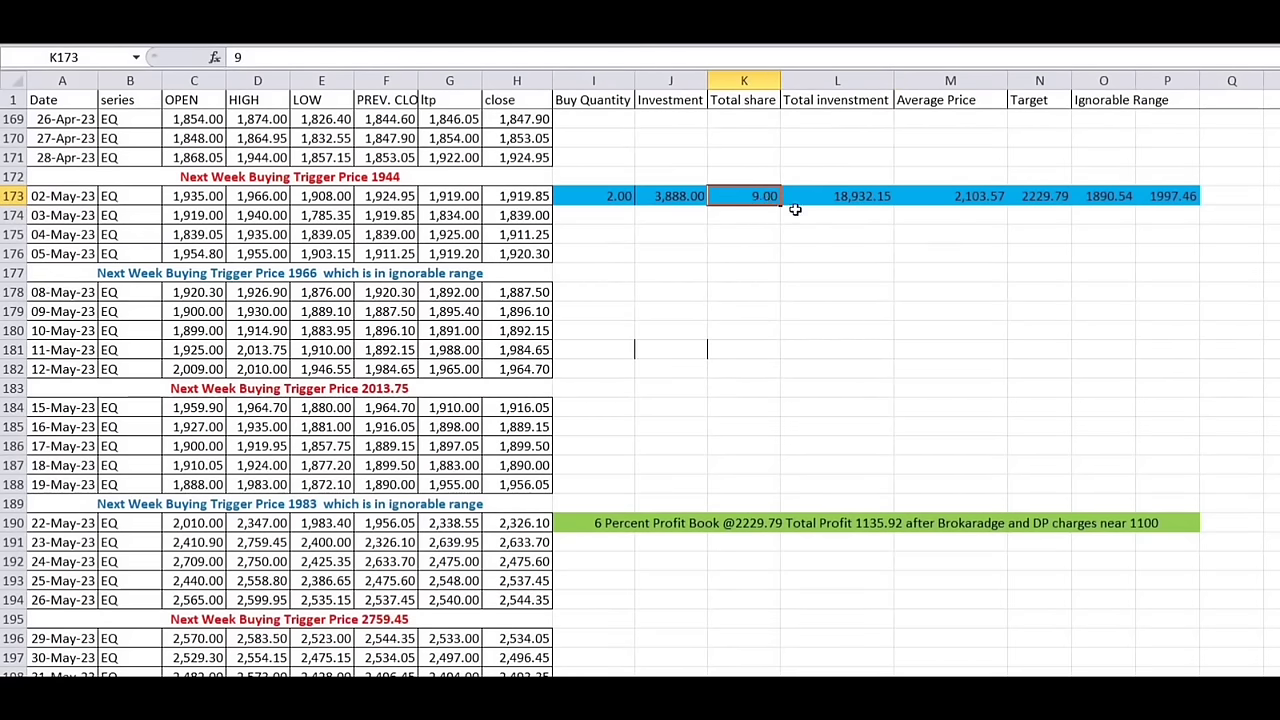
click(1016, 197)
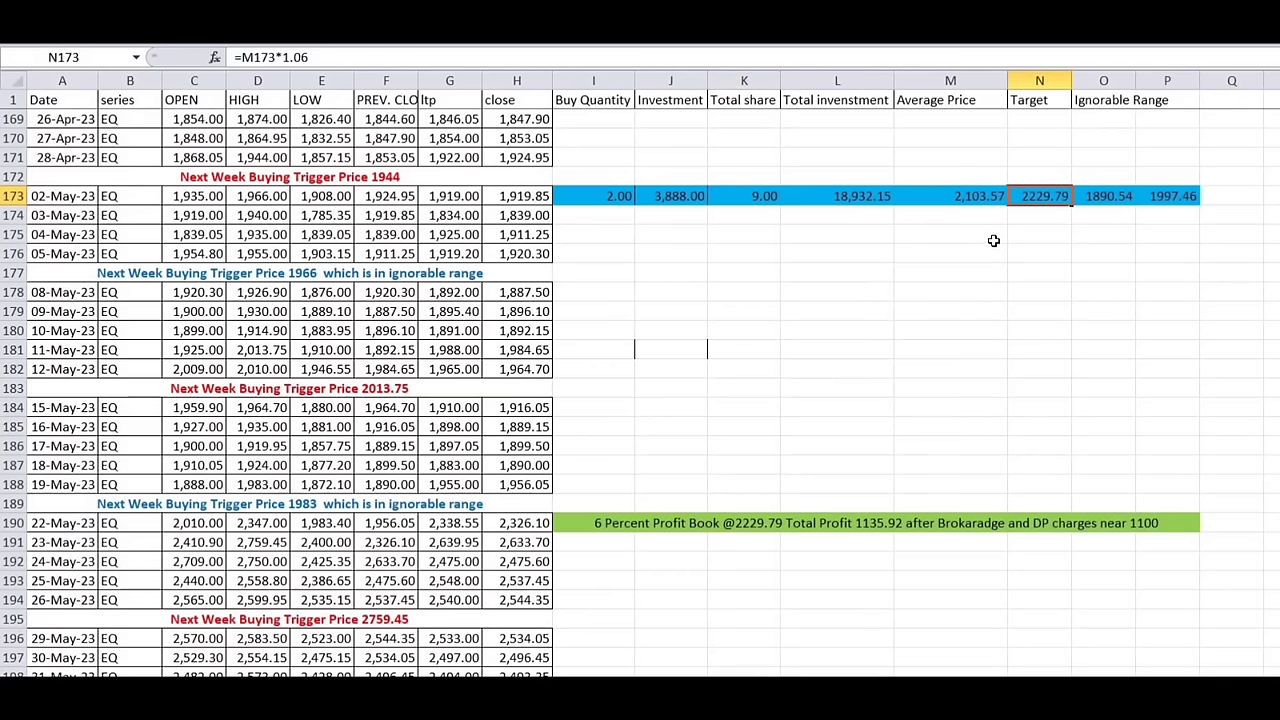
click(582, 527)
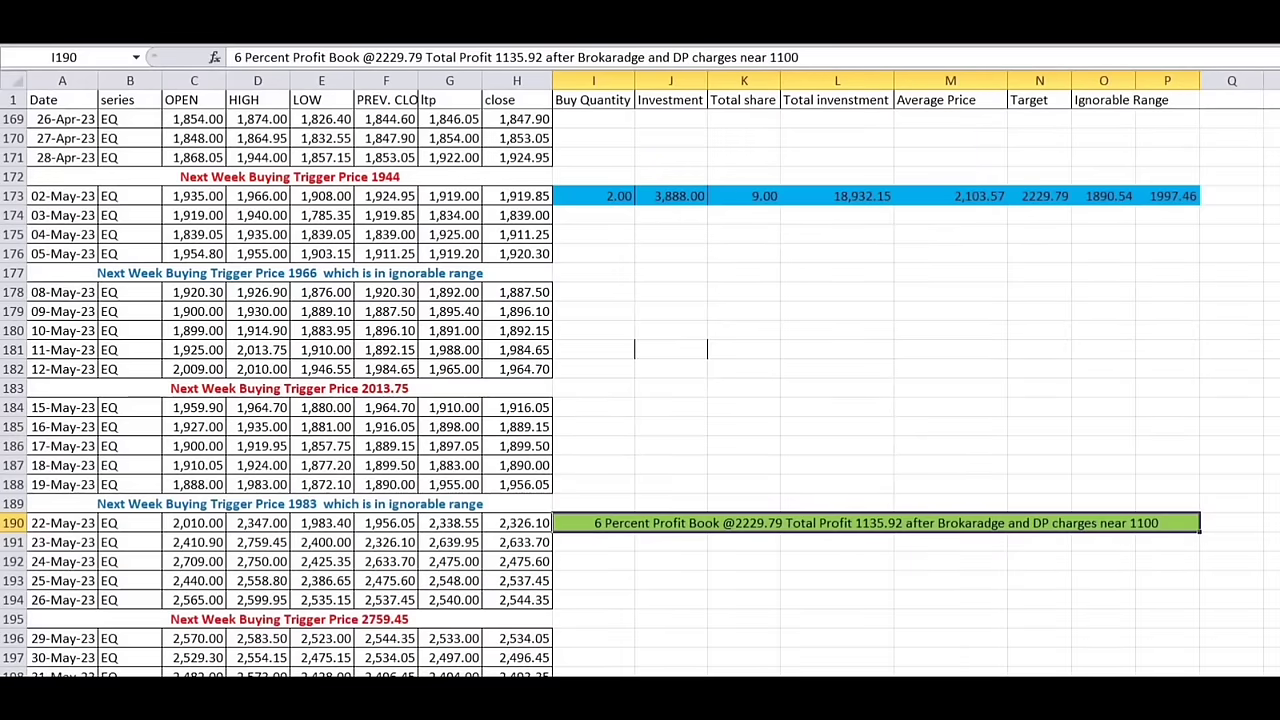
- Inspect the total profit formula in cell I302 below the September 2023 rows
scroll(606, 396, down, 20)
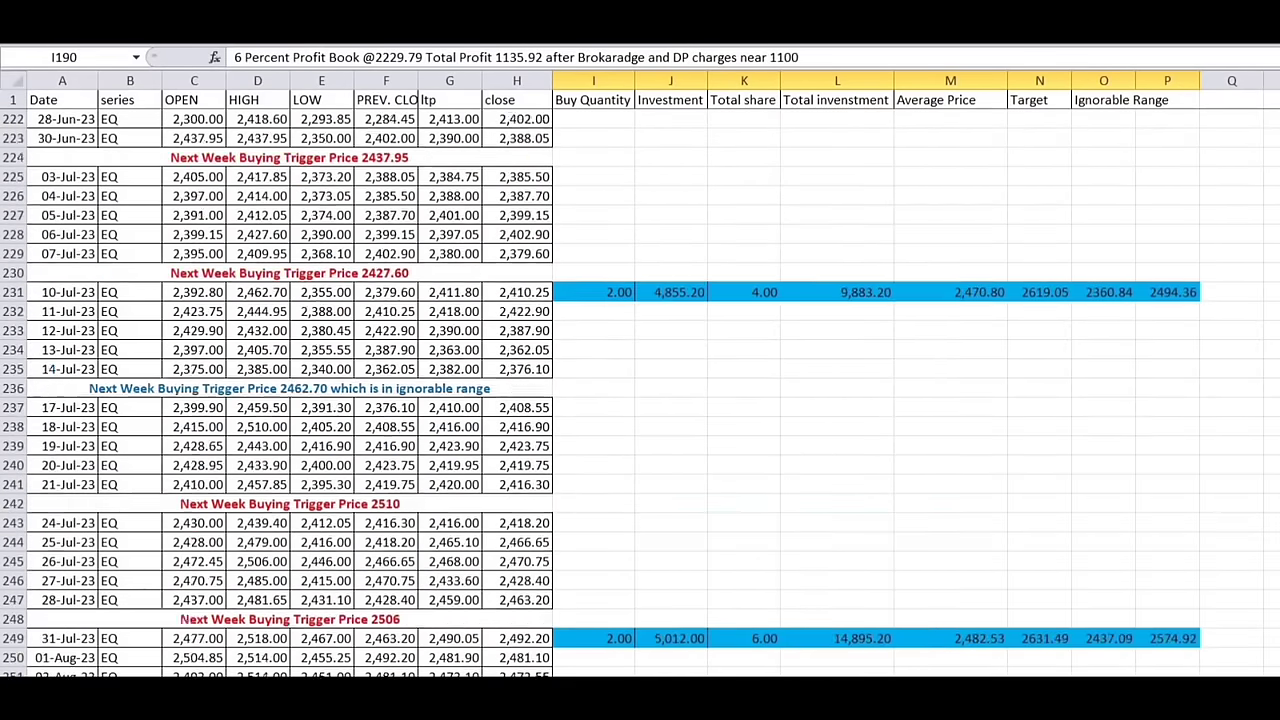
scroll(606, 396, down, 4)
scroll(606, 396, down, 8)
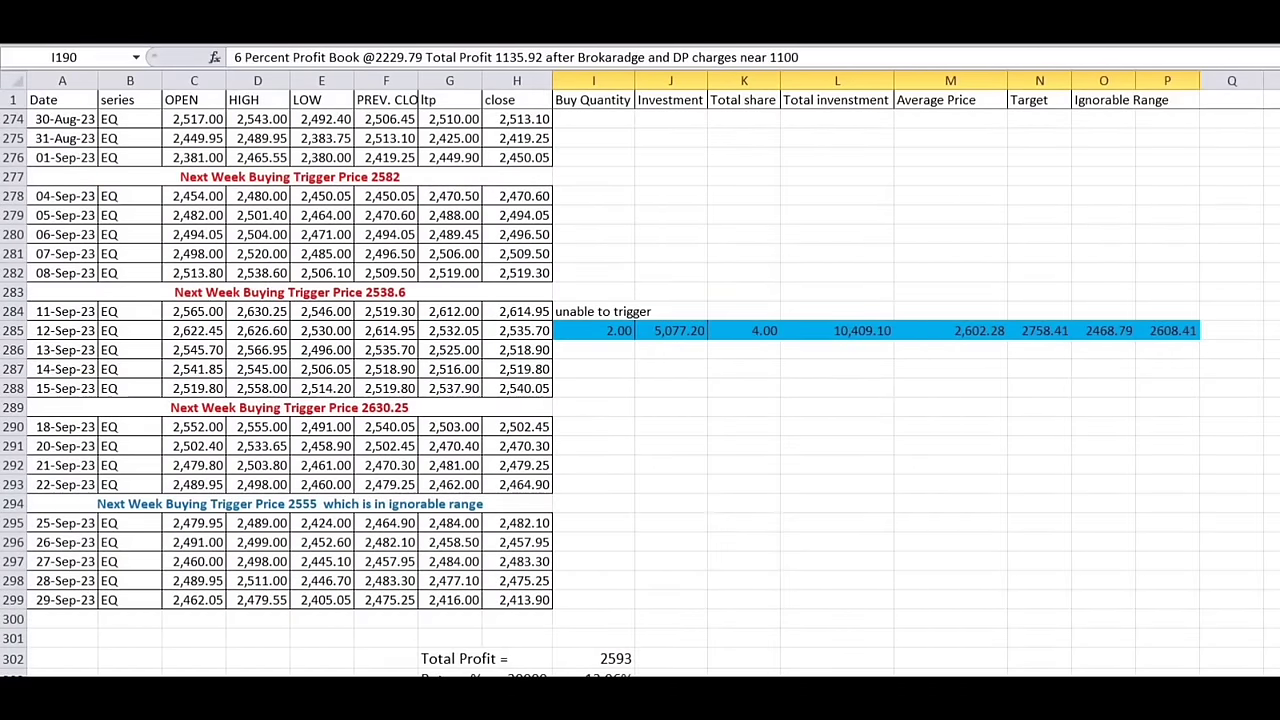
scroll(599, 580, down, 2)
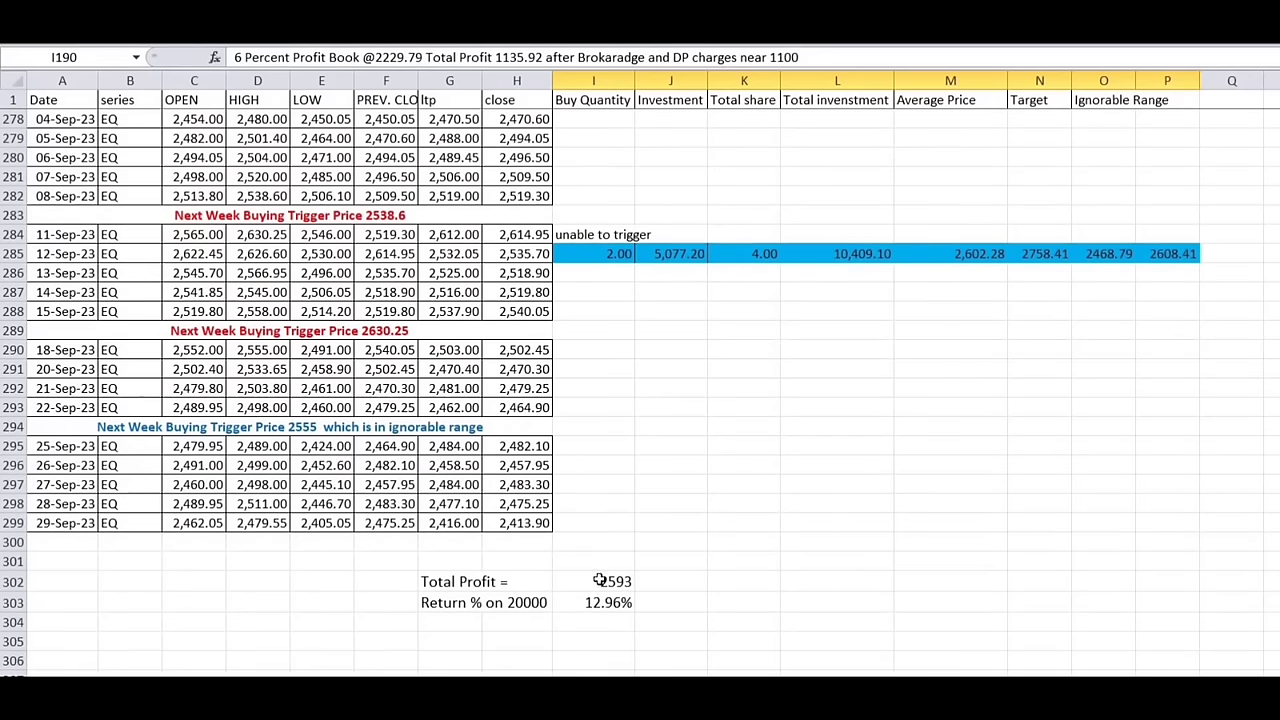
click(599, 580)
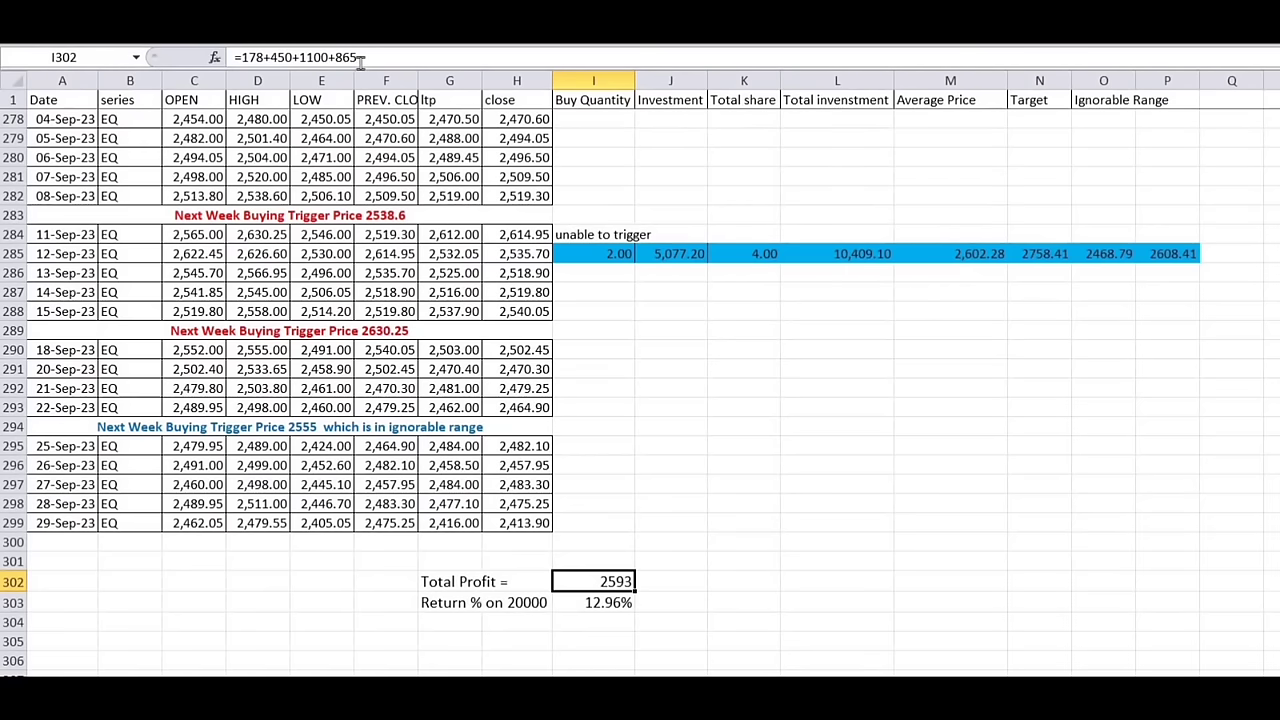
- Examine the return percentage on the 20000 capital in row 303 together with the total profit entry in row 302
click(497, 602)
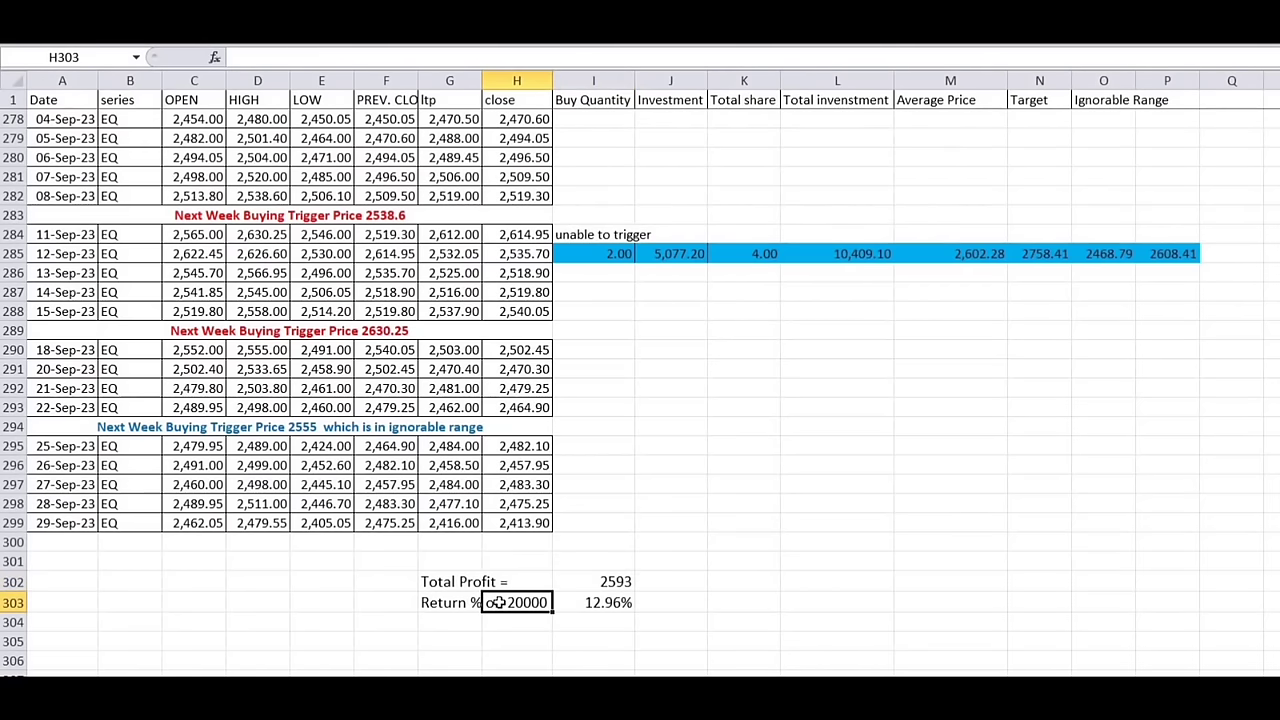
click(438, 598)
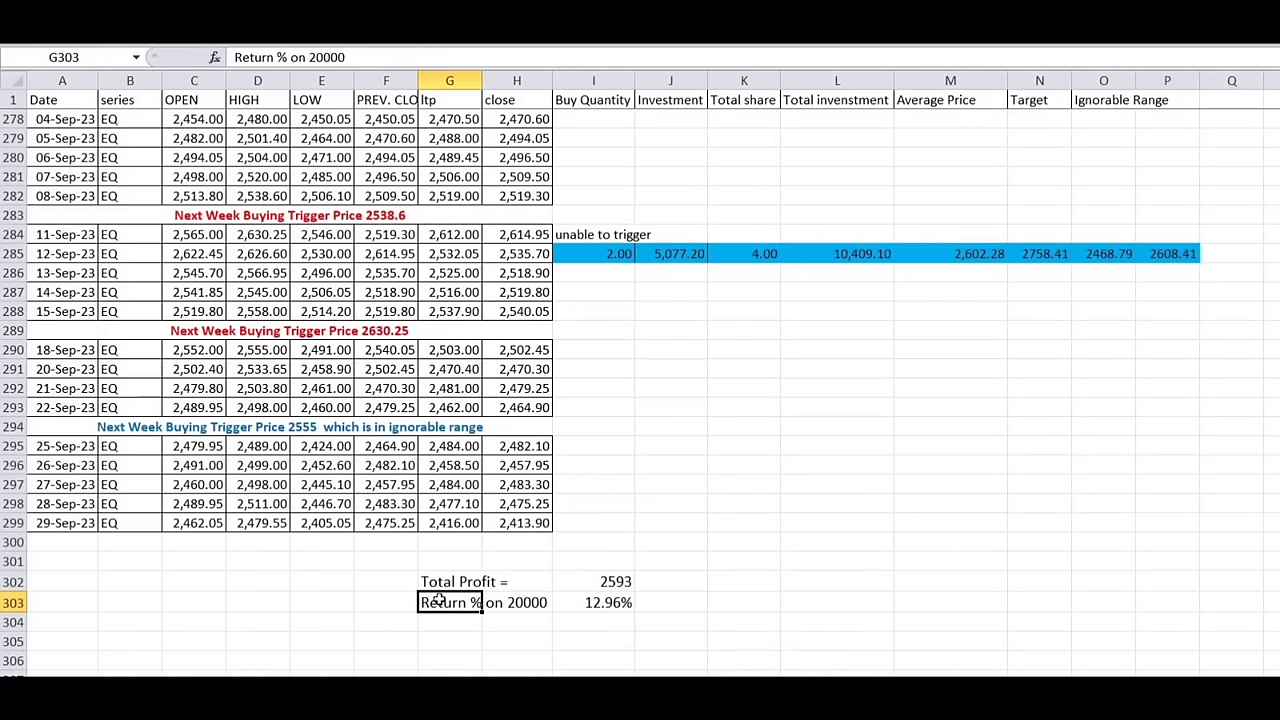
click(577, 607)
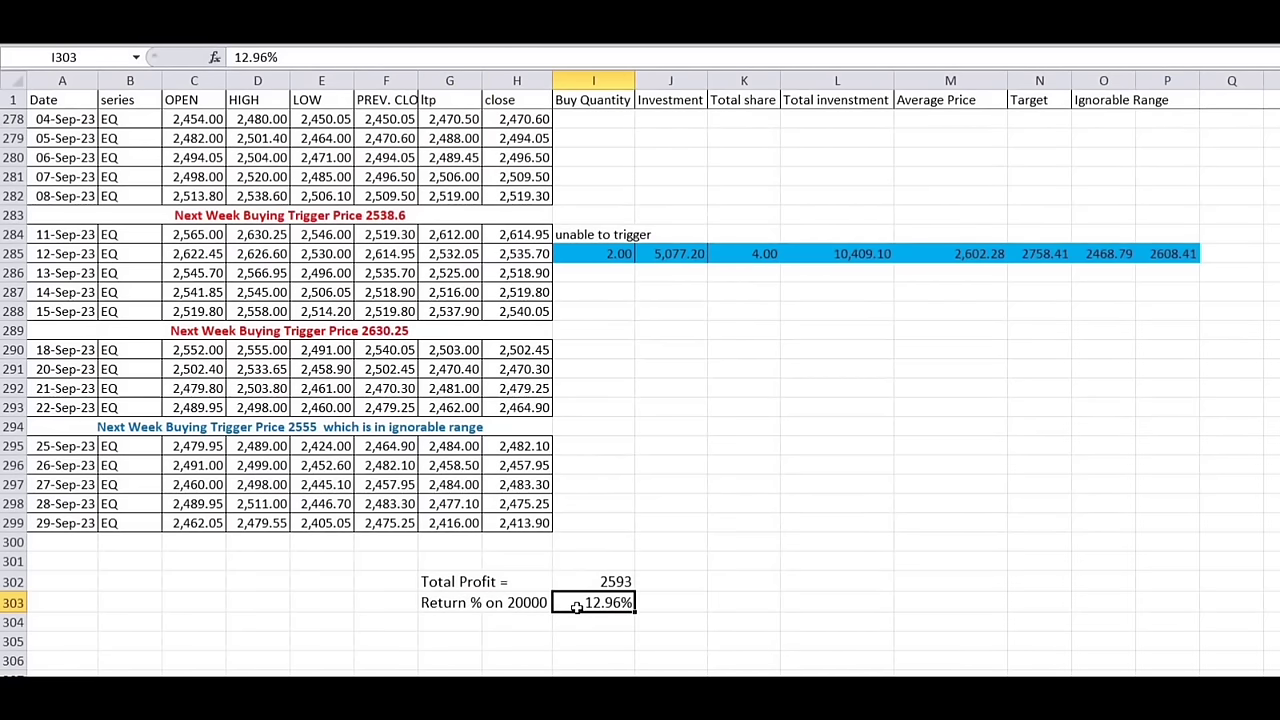
click(527, 602)
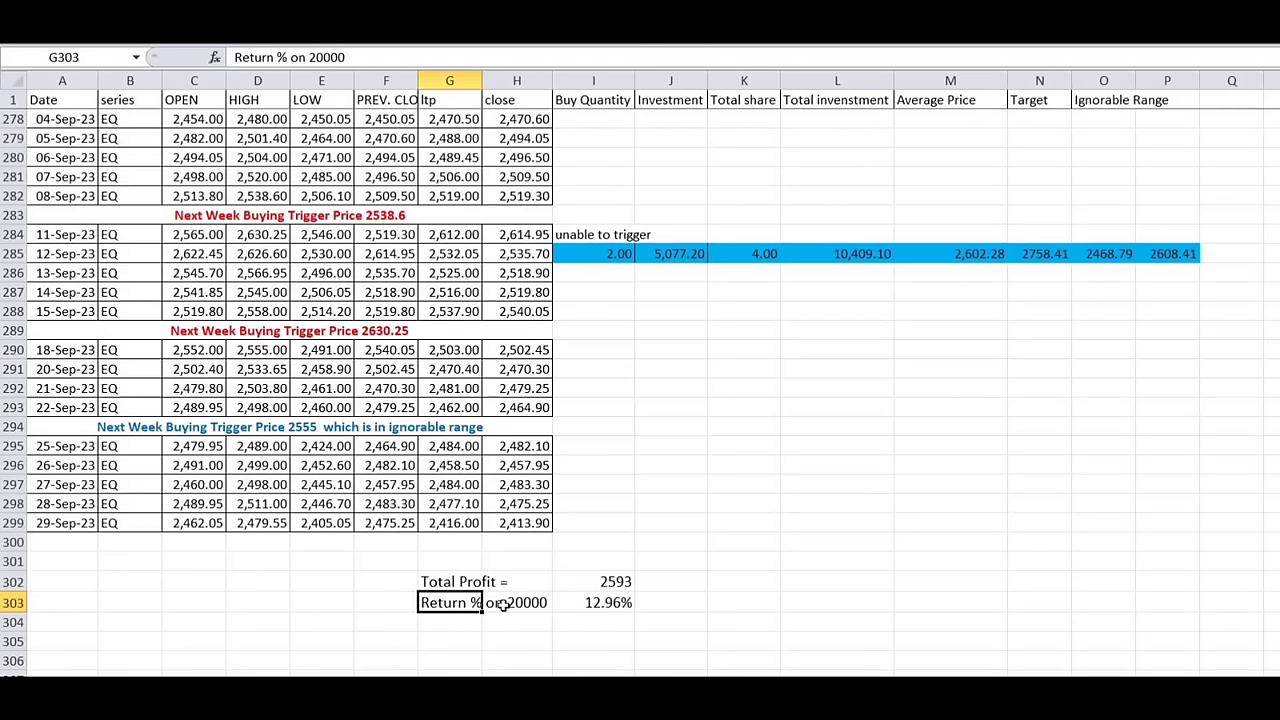
click(522, 602)
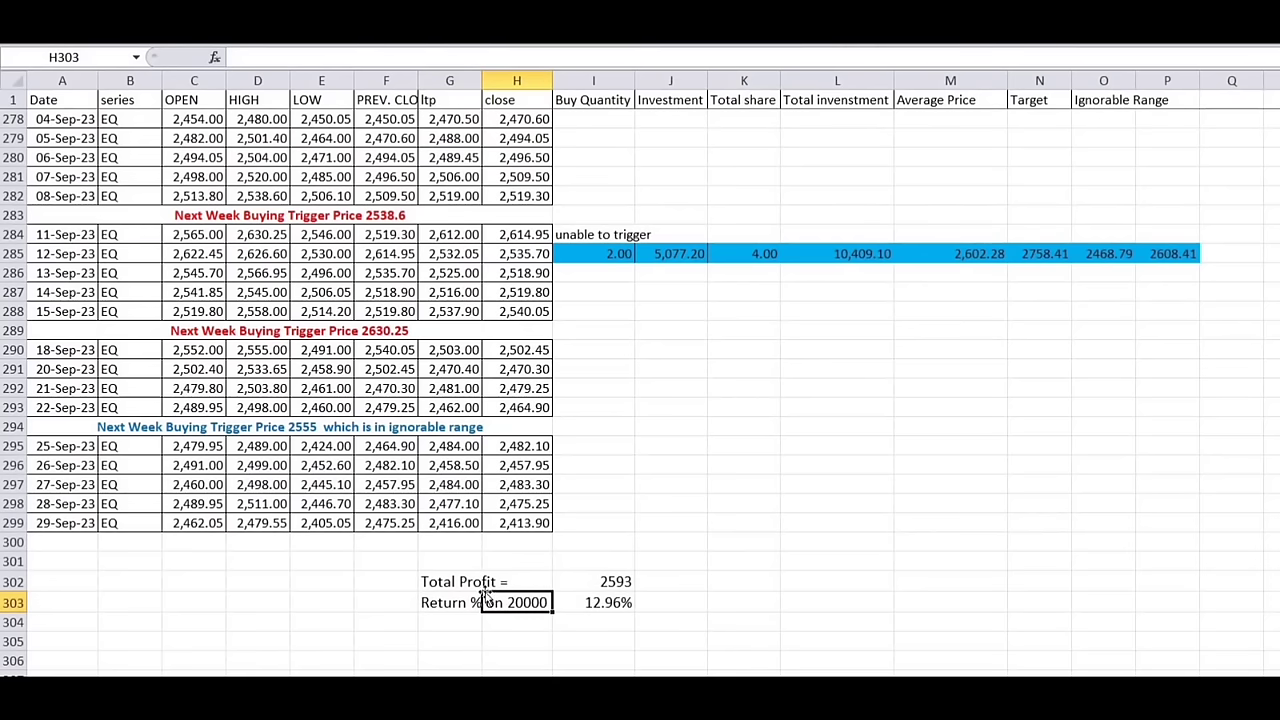
click(436, 582)
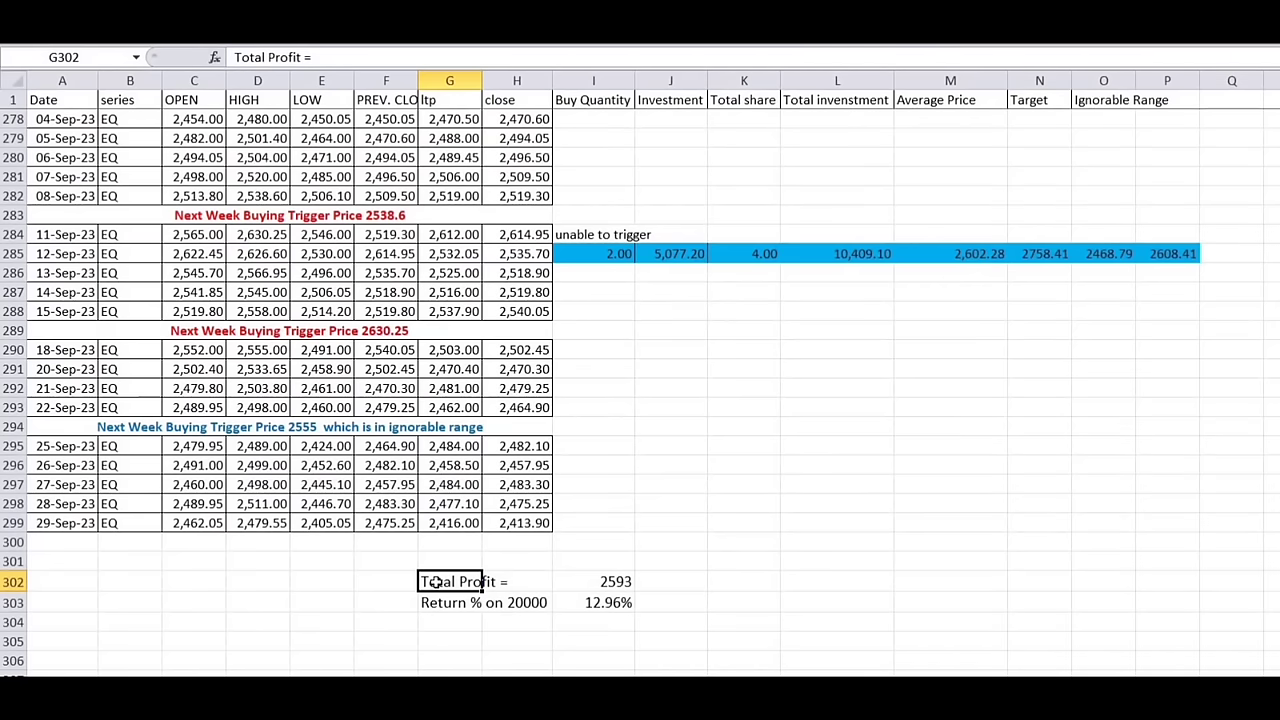
click(601, 602)
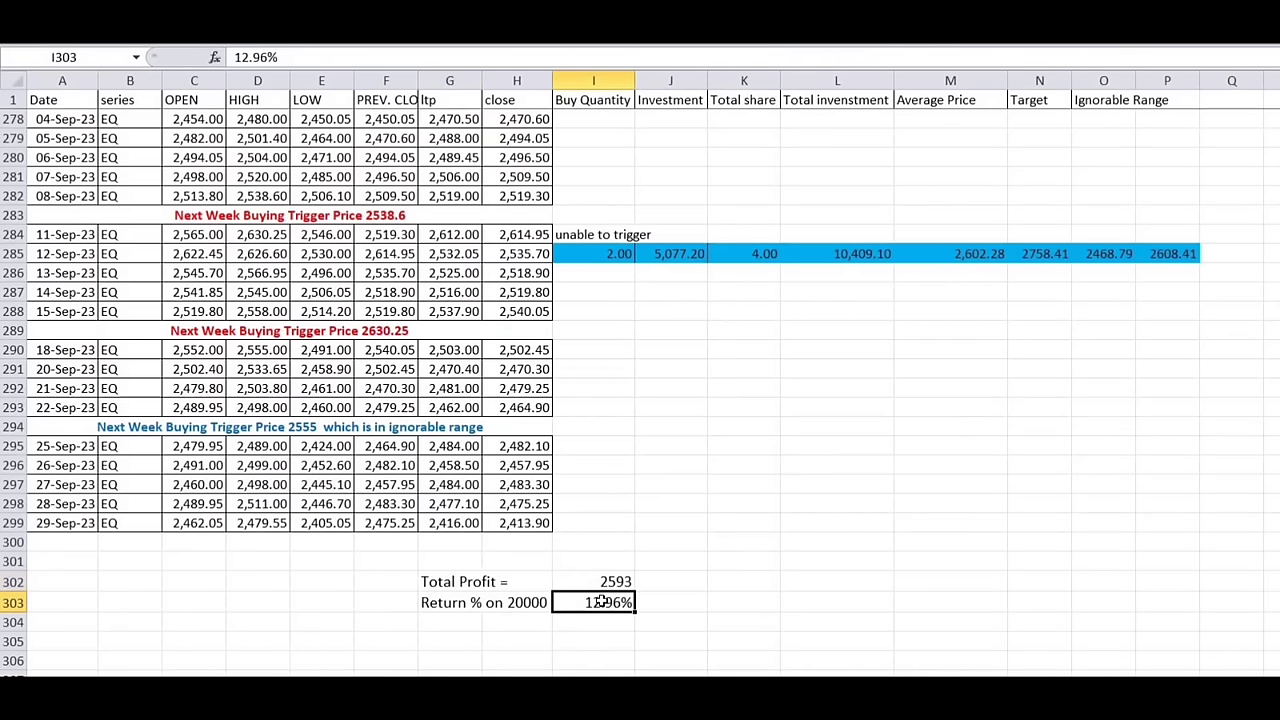